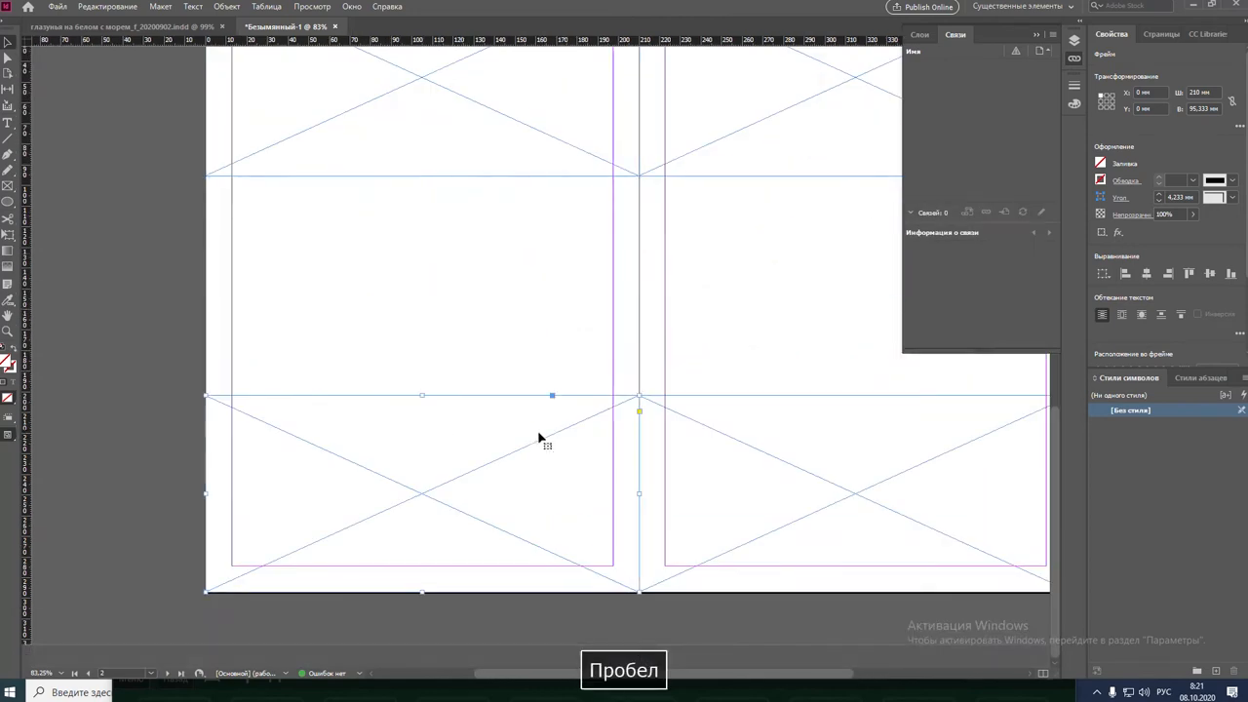
Place море ракушка 1.psd from the фоны folder into the bottom frame of the left page
{"action": "left_click", "coordinate": [970, 228]}
{"action": "left_click", "coordinate": [1017, 317]}
{"action": "left_click", "coordinate": [630, 407]}
{"action": "scroll", "coordinate": [630, 407], "scroll_direction": "down", "scroll_amount": 18}
{"action": "scroll", "coordinate": [630, 407], "scroll_direction": "up", "scroll_amount": 1}
{"action": "scroll", "coordinate": [629, 413], "scroll_direction": "up", "scroll_amount": 3}
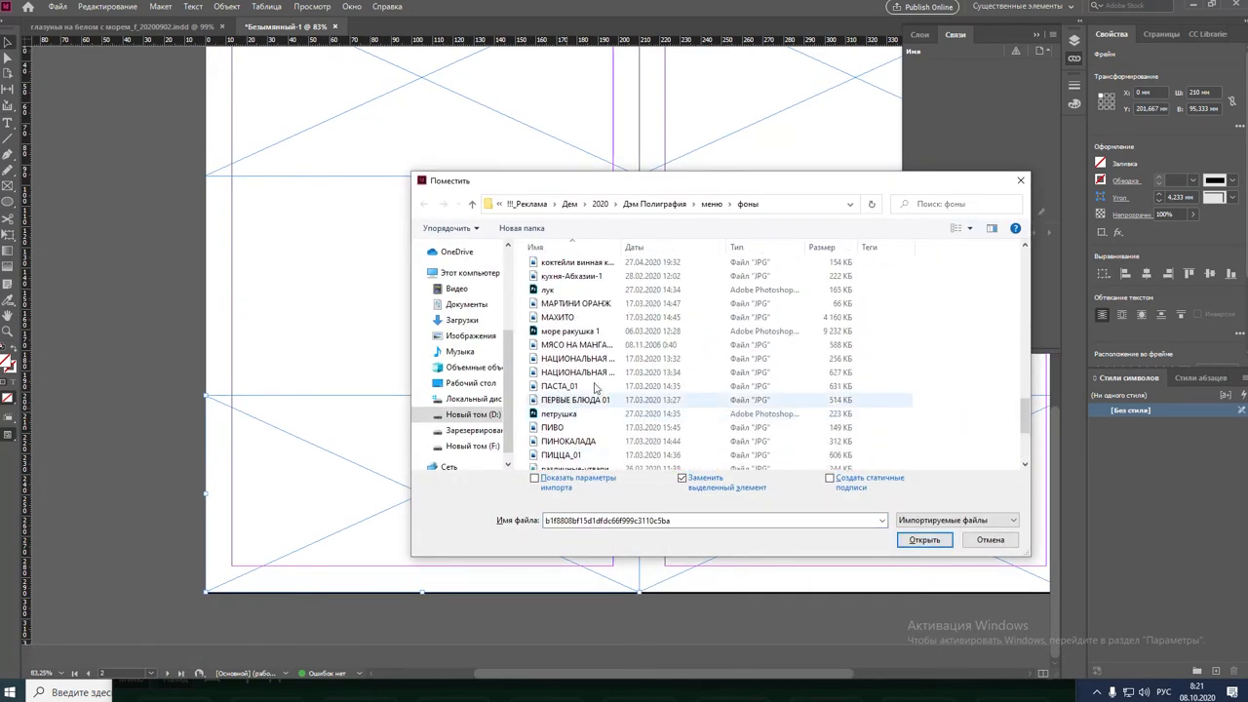
{"action": "double_click", "coordinate": [585, 332]}
{"action": "key", "text": "ctrl+minus"}
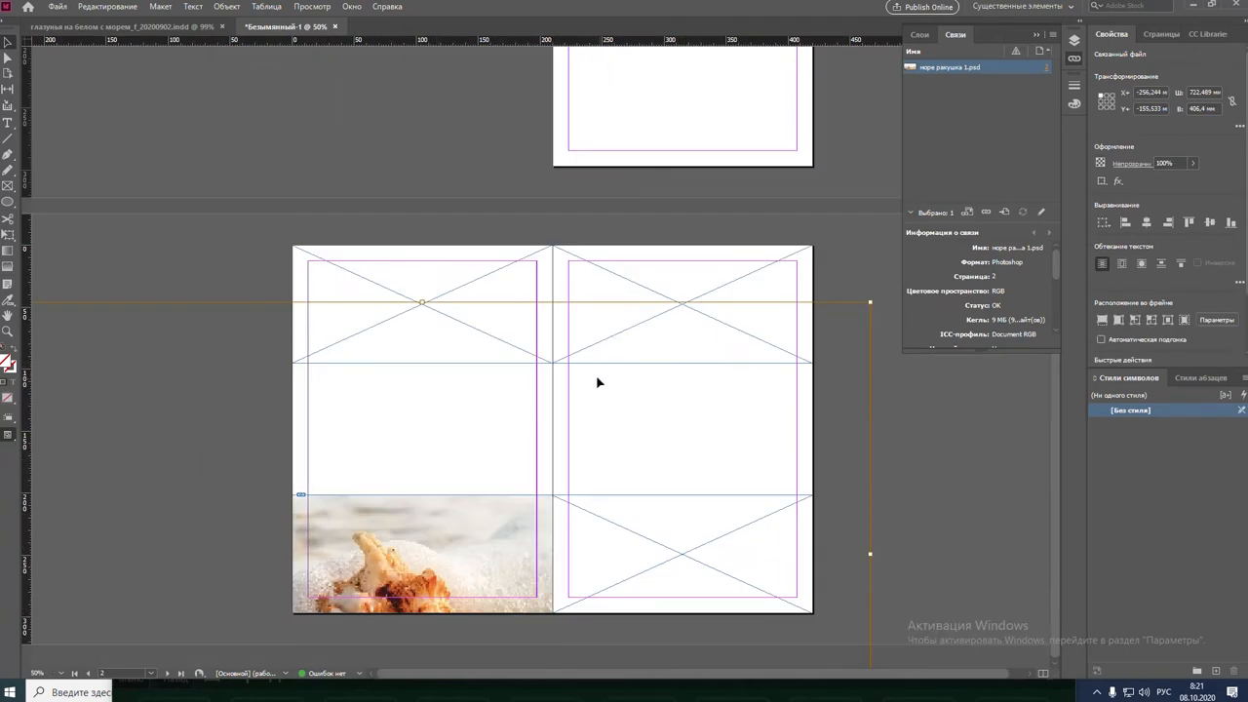
Scale down the seashell image and reposition it within the left page's bottom frame
{"action": "left_click_drag", "start_coordinate": [871, 303], "coordinate": [315, 496]}
{"action": "key", "text": "ctrl+minus"}
{"action": "key", "text": "ctrl+minus"}
{"action": "key", "text": "ctrl+minus"}
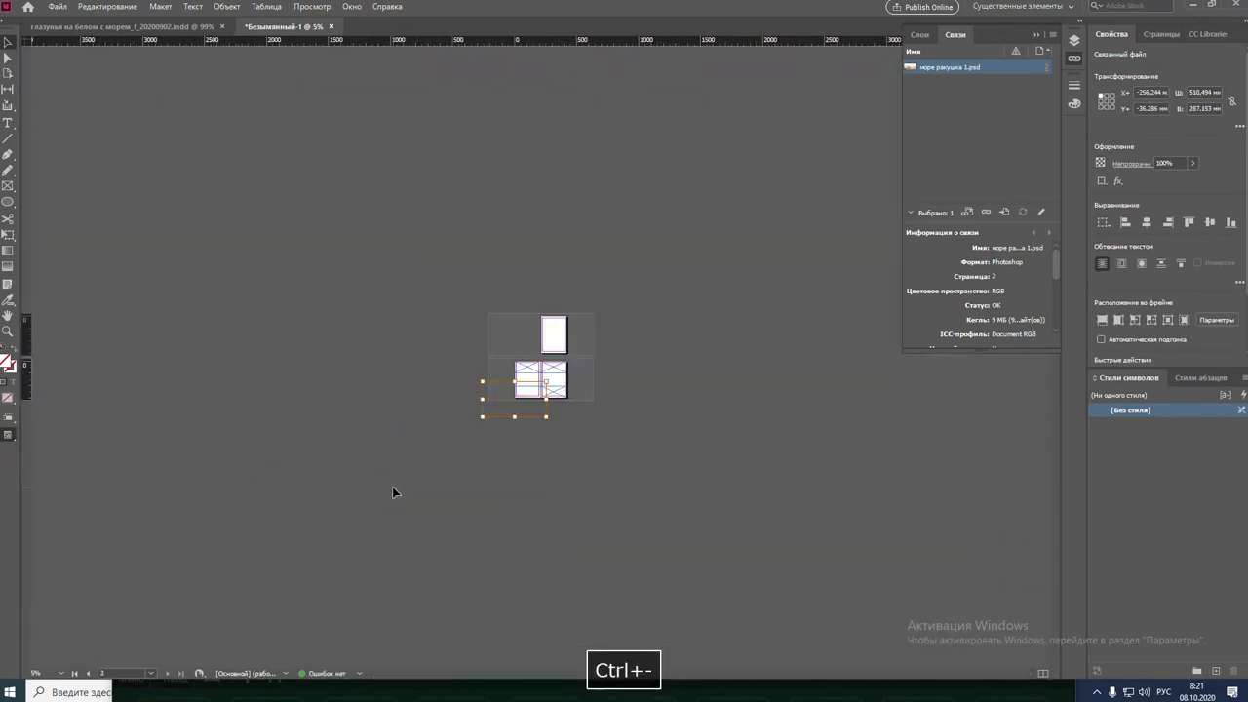
{"action": "left_click_drag", "start_coordinate": [481, 419], "coordinate": [518, 416]}
{"action": "left_click_drag", "start_coordinate": [439, 503], "coordinate": [435, 478]}
Replace the empty bottom frame on the right page with a copy of the seashell image frame
{"action": "left_click", "coordinate": [640, 510]}
{"action": "key", "text": "Delete"}
{"action": "left_click_drag", "start_coordinate": [371, 516], "coordinate": [669, 493]}
{"action": "key", "text": "ctrl+z"}
{"action": "left_click_drag", "start_coordinate": [357, 496], "coordinate": [711, 501]}
Place the soup photo, the 1eccf67… JPG from the фоны folder, into the left page's top frame
{"action": "left_click_drag", "start_coordinate": [361, 246], "coordinate": [440, 367]}
{"action": "left_click", "coordinate": [439, 367]}
{"action": "key", "text": "ctrl+d"}
{"action": "left_click", "coordinate": [970, 229]}
{"action": "left_click", "coordinate": [993, 149]}
{"action": "double_click", "coordinate": [560, 285]}
Scale down the soup photo and reposition it so the bowl fills the top frame from its left edge
{"action": "key", "text": "ctrl+minus"}
{"action": "key", "text": "ctrl+minus"}
{"action": "key", "text": "ctrl+minus"}
{"action": "key", "text": "ctrl+space"}
{"action": "left_click_drag", "start_coordinate": [485, 337], "coordinate": [574, 392]}
{"action": "left_click_drag", "start_coordinate": [438, 315], "coordinate": [424, 403]}
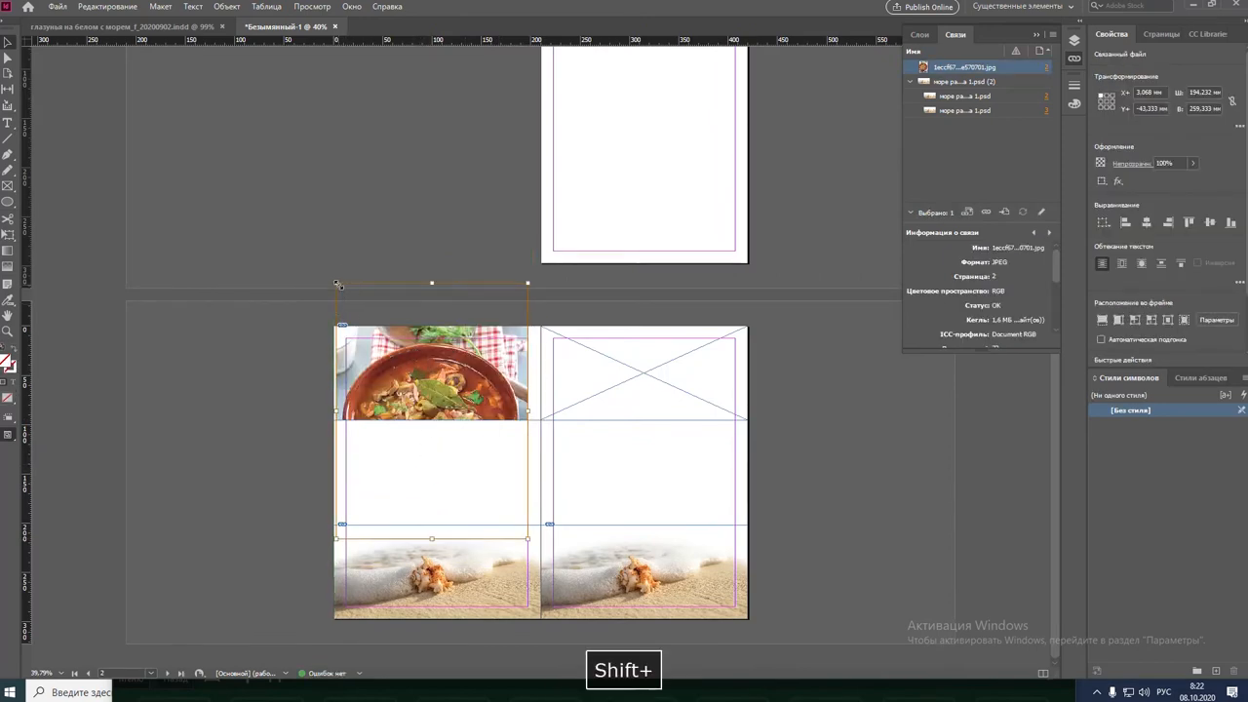
{"action": "left_click_drag", "start_coordinate": [337, 283], "coordinate": [334, 279]}
Place the fried-egg pan photo in the right page's top frame and scale it to the frame's width
{"action": "left_click", "coordinate": [624, 394]}
{"action": "key", "text": "ctrl+d"}
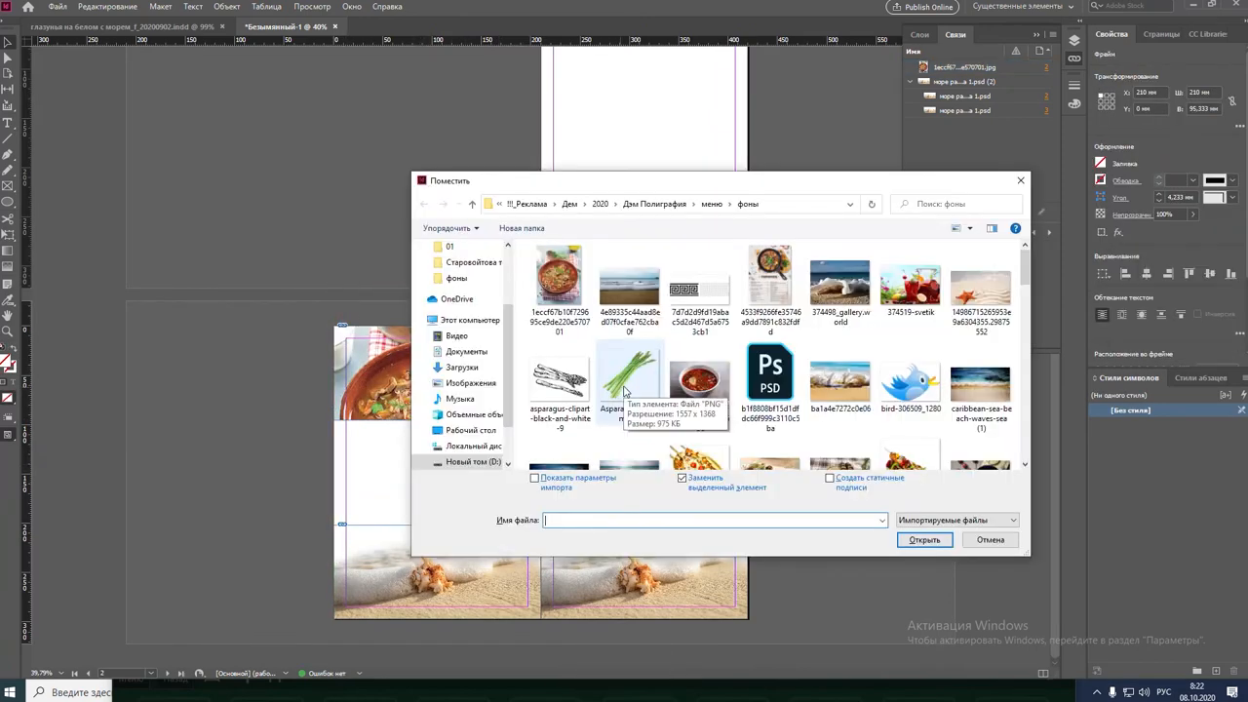
{"action": "scroll", "coordinate": [739, 415], "scroll_direction": "down", "scroll_amount": 1}
{"action": "double_click", "coordinate": [682, 423]}
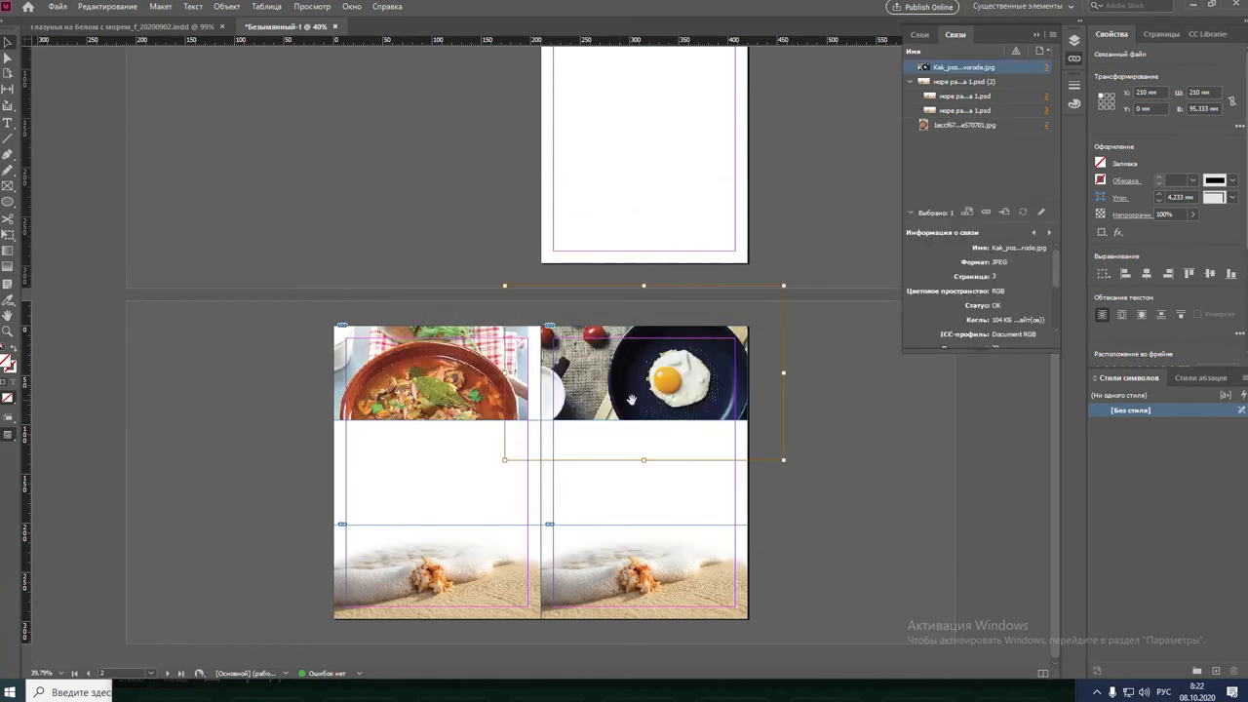
{"action": "left_click_drag", "start_coordinate": [782, 458], "coordinate": [738, 419]}
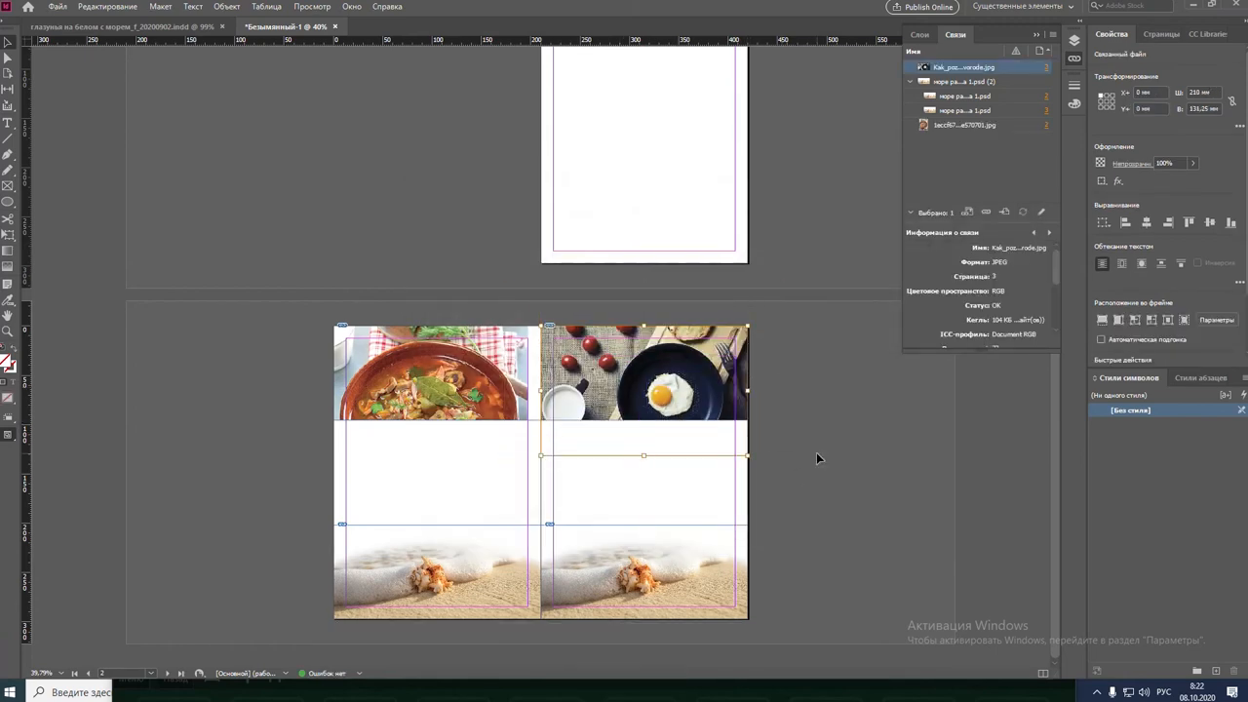
Copy the entire menu text from Меню0909.txt in Lister and return to the InDesign layout
{"action": "left_click", "coordinate": [255, 429]}
{"action": "key", "text": "alt+Tab"}
{"action": "key", "text": "alt+Tab"}
{"action": "key", "text": "alt+Tab"}
{"action": "key", "text": "alt+Tab"}
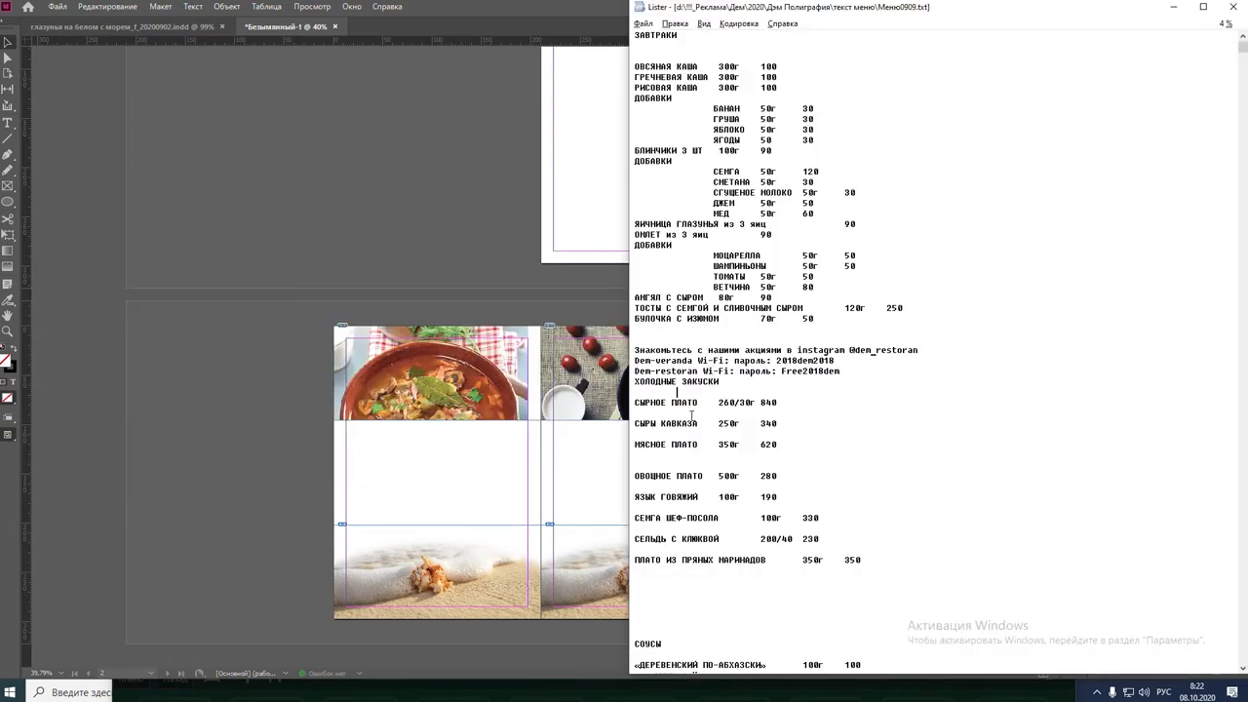
{"action": "key", "text": "ctrl+a"}
{"action": "key", "text": "ctrl+c"}
{"action": "key", "text": "alt+Tab"}
Paste the menu text into a new text frame about 163 by 252 mm on the pasteboard beside the left page
{"action": "key", "text": "t"}
{"action": "left_click_drag", "start_coordinate": [162, 317], "coordinate": [322, 564]}
{"action": "key", "text": "ctrl+v"}
{"action": "key", "text": "Escape"}
{"action": "left_click_drag", "start_coordinate": [227, 427], "coordinate": [237, 525]}
{"action": "key", "text": "ctrl+space"}
{"action": "left_click_drag", "start_coordinate": [167, 396], "coordinate": [562, 534]}
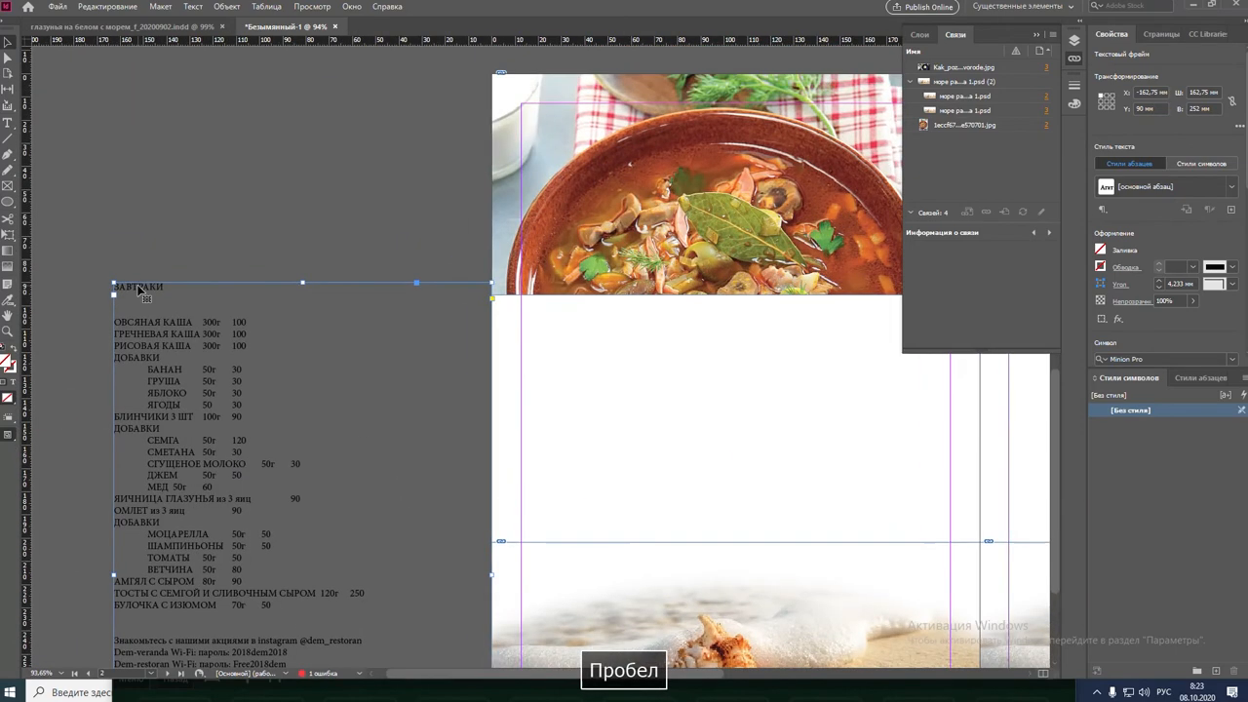
Cut the ЗАВТРАКИ heading out of the menu text frame
{"action": "double_click", "coordinate": [181, 416]}
{"action": "key", "text": "ctrl+x"}
{"action": "key", "text": "BackSpace"}
{"action": "key", "text": "Escape"}
Paste the ЗАВТРАКИ heading into a new text frame on the left page and tidy its last letter
{"action": "key", "text": "t"}
{"action": "left_click_drag", "start_coordinate": [534, 313], "coordinate": [767, 461]}
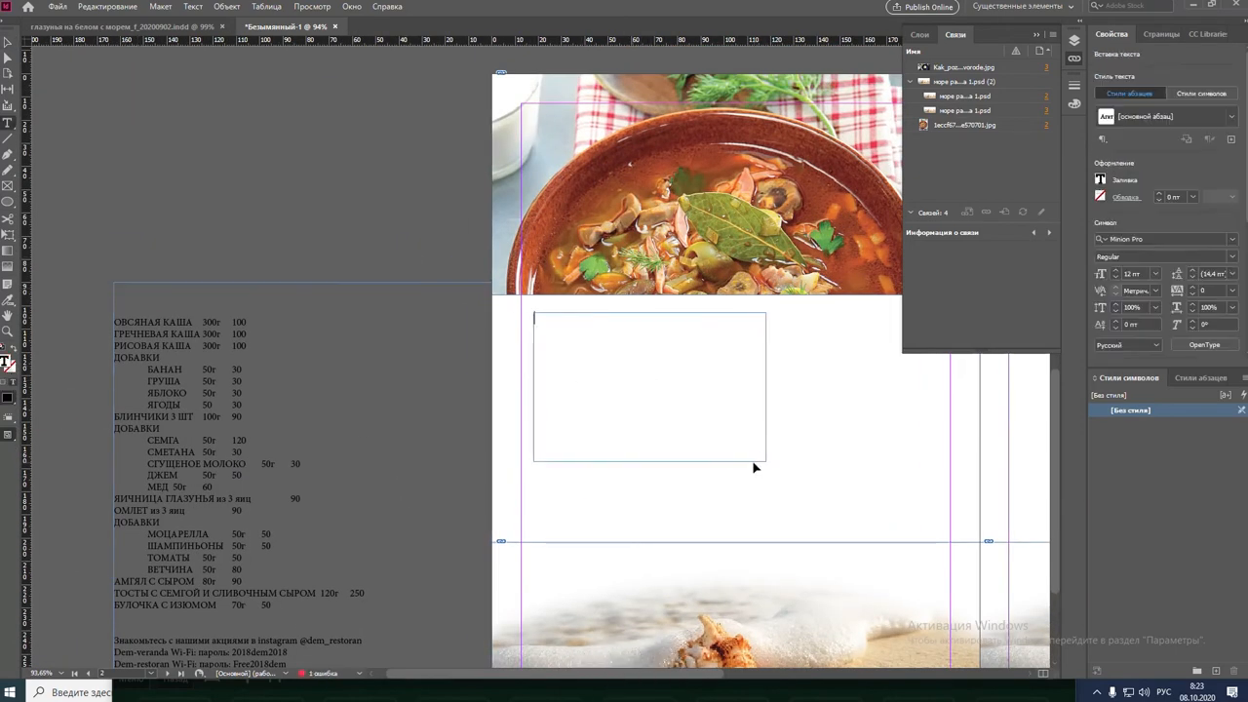
{"action": "key", "text": "ctrl+v"}
{"action": "key", "text": "BackSpace"}
{"action": "type", "text": "И"}
{"action": "key", "text": "BackSpace"}
{"action": "type", "text": "И"}
{"action": "key", "text": "Escape"}
Shrink the ЗАВТРАКИ frame to about 77 by 13 mm and move it onto the soup photo's lower right corner
{"action": "left_click_drag", "start_coordinate": [765, 464], "coordinate": [605, 341]}
{"action": "key", "text": "space"}
{"action": "left_click_drag", "start_coordinate": [818, 292], "coordinate": [635, 386]}
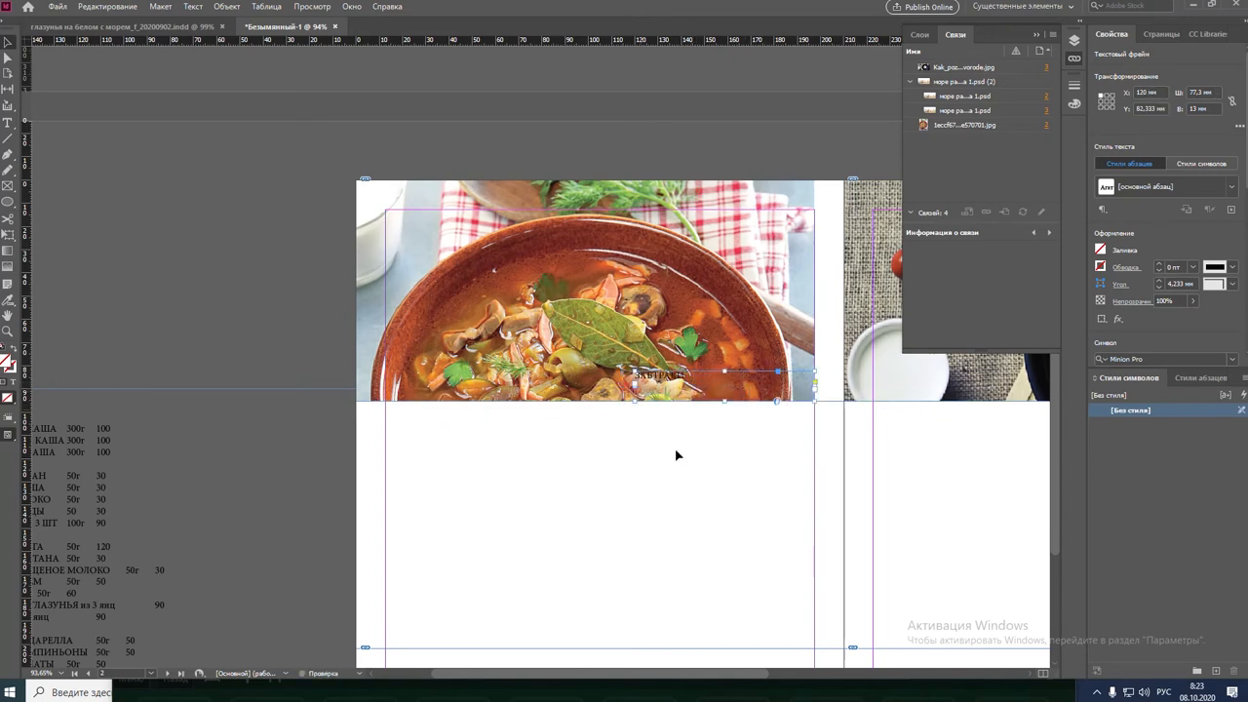
Create a character style named Заголовок for the ЗАВТРАКИ text, using Franklin Gothic Heavy Regular at 48 pt
{"action": "double_click", "coordinate": [648, 380]}
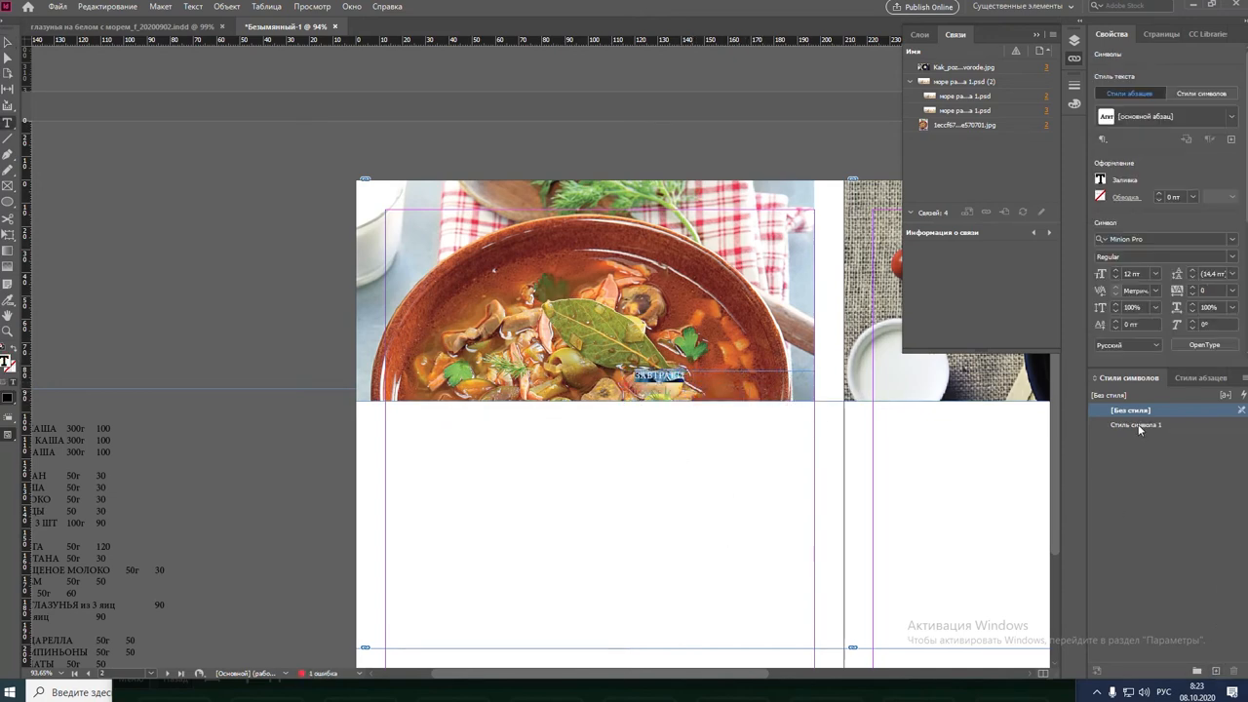
{"action": "double_click", "coordinate": [1138, 425]}
{"action": "type", "text": "За"}
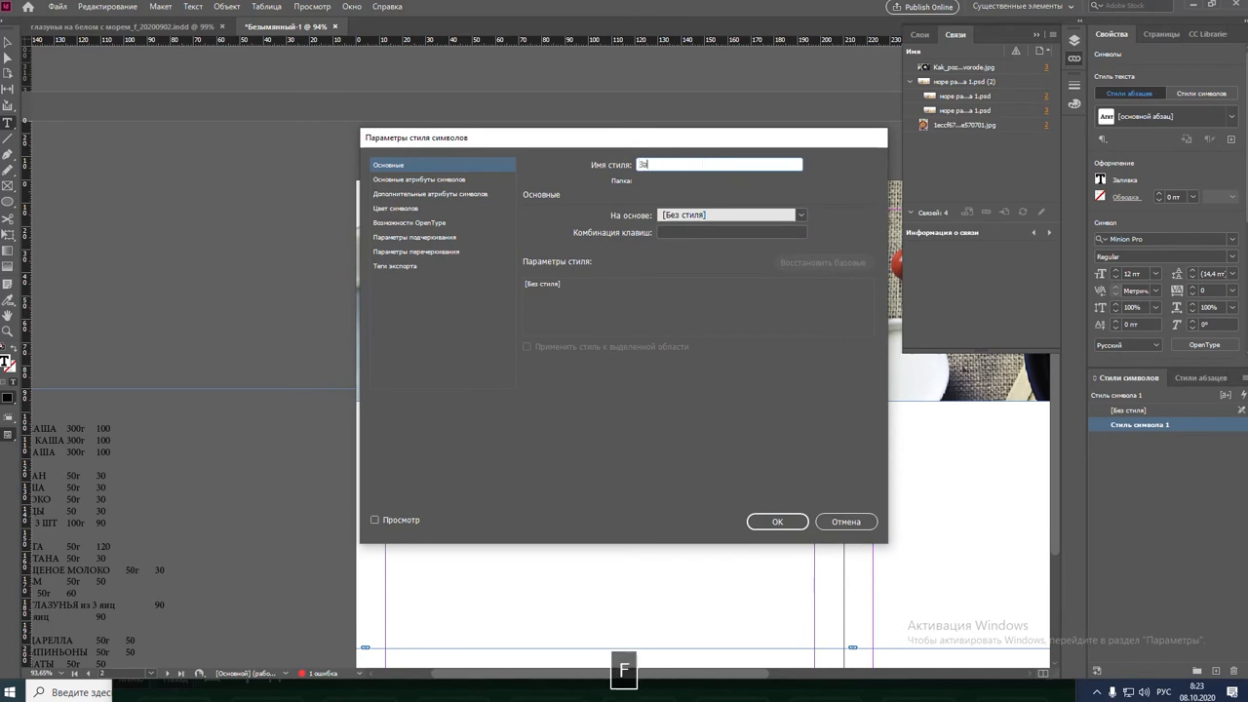
{"action": "left_click", "coordinate": [430, 181]}
{"action": "left_click", "coordinate": [710, 222]}
{"action": "left_click", "coordinate": [761, 245]}
{"action": "left_click", "coordinate": [657, 255]}
{"action": "left_click", "coordinate": [619, 422]}
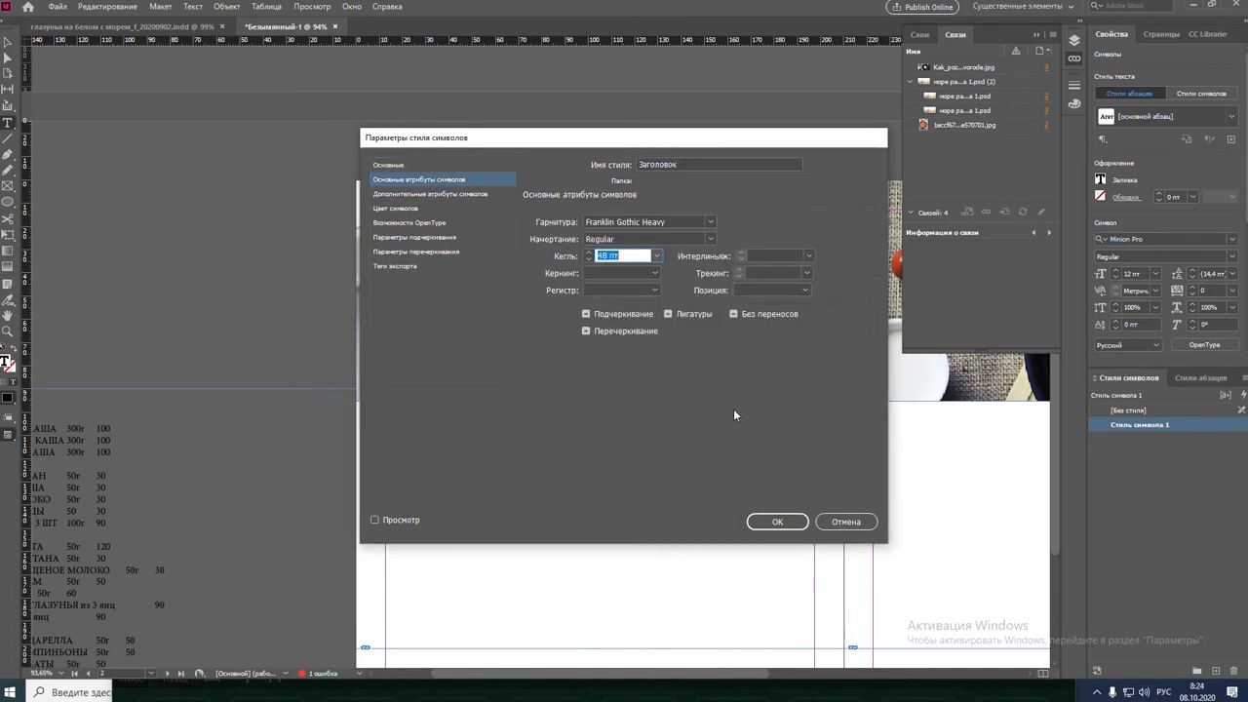
{"action": "left_click", "coordinate": [778, 521]}
Resize the ЗАВТРАКИ frame to about 84 mm wide and set its X position to 100 mm
{"action": "left_click", "coordinate": [9, 45]}
{"action": "left_click_drag", "start_coordinate": [635, 399], "coordinate": [540, 400]}
{"action": "left_click_drag", "start_coordinate": [815, 385], "coordinate": [736, 391]}
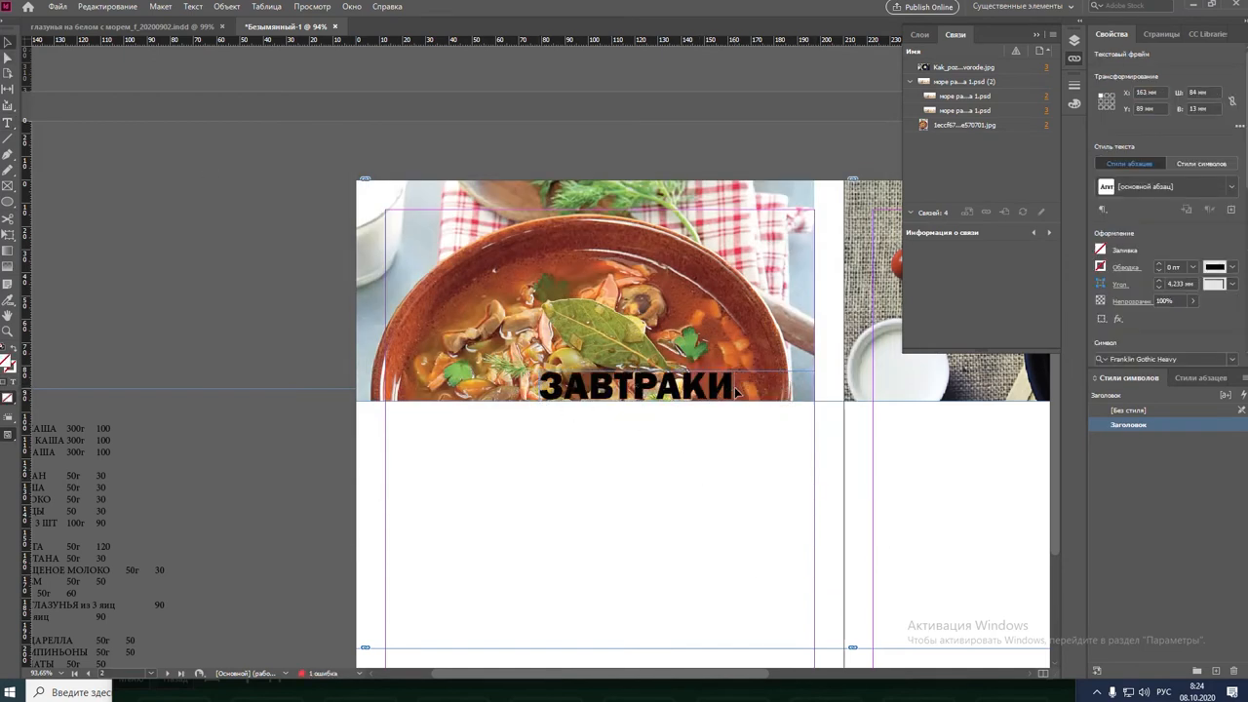
{"action": "left_click_drag", "start_coordinate": [624, 387], "coordinate": [704, 390]}
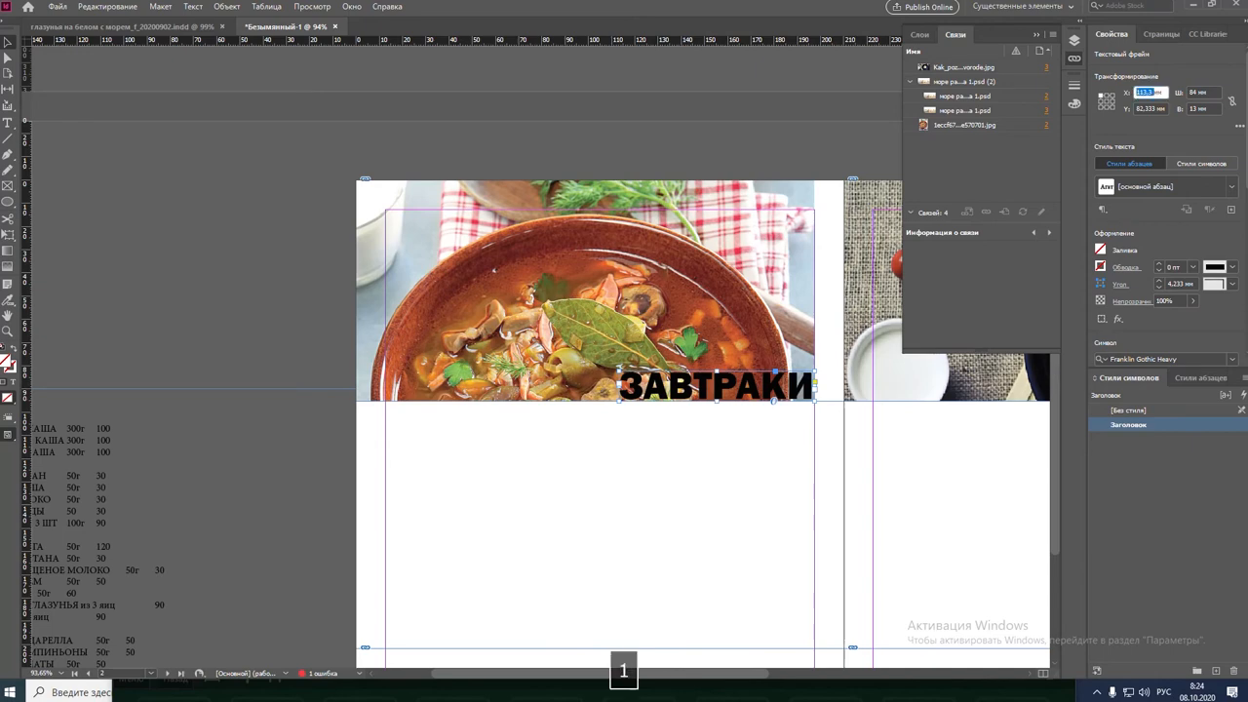
{"action": "type", "text": "100"}
{"action": "key", "text": "Return"}
Set the fill of the ЗАВТРАКИ heading text to white
{"action": "double_click", "coordinate": [698, 402]}
{"action": "key", "text": "ctrl+a"}
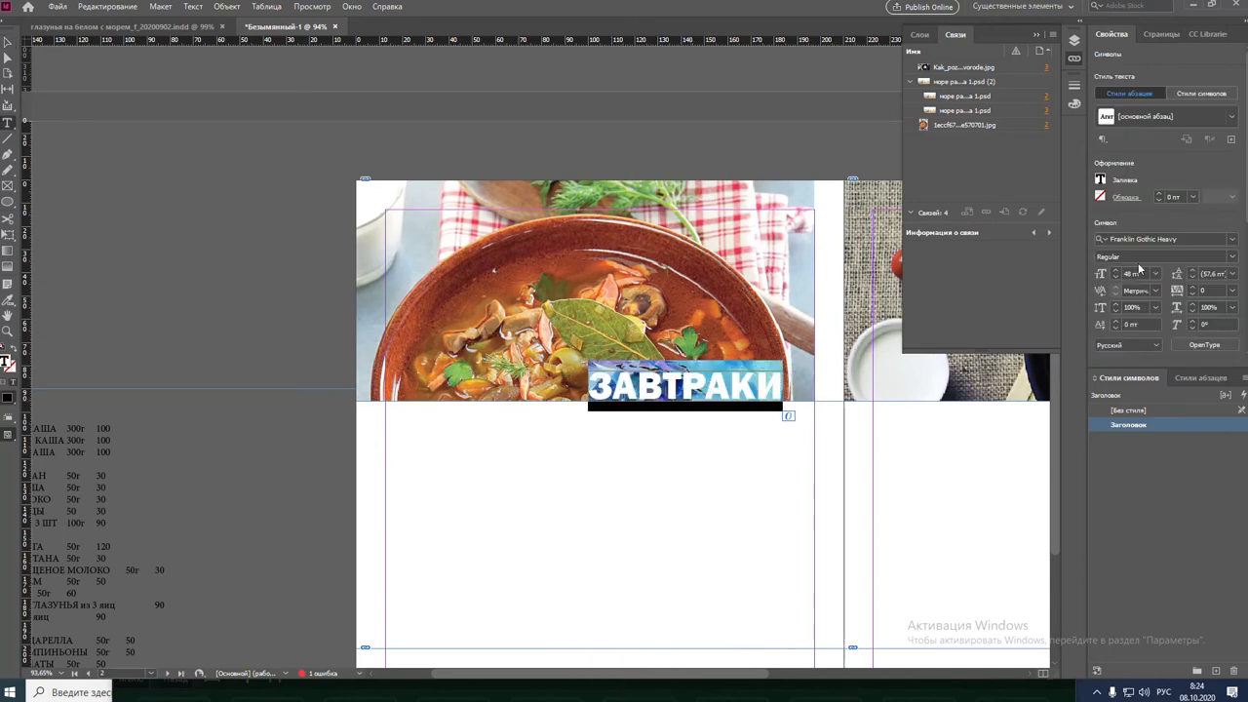
{"action": "left_click", "coordinate": [1100, 181]}
{"action": "left_click", "coordinate": [985, 296]}
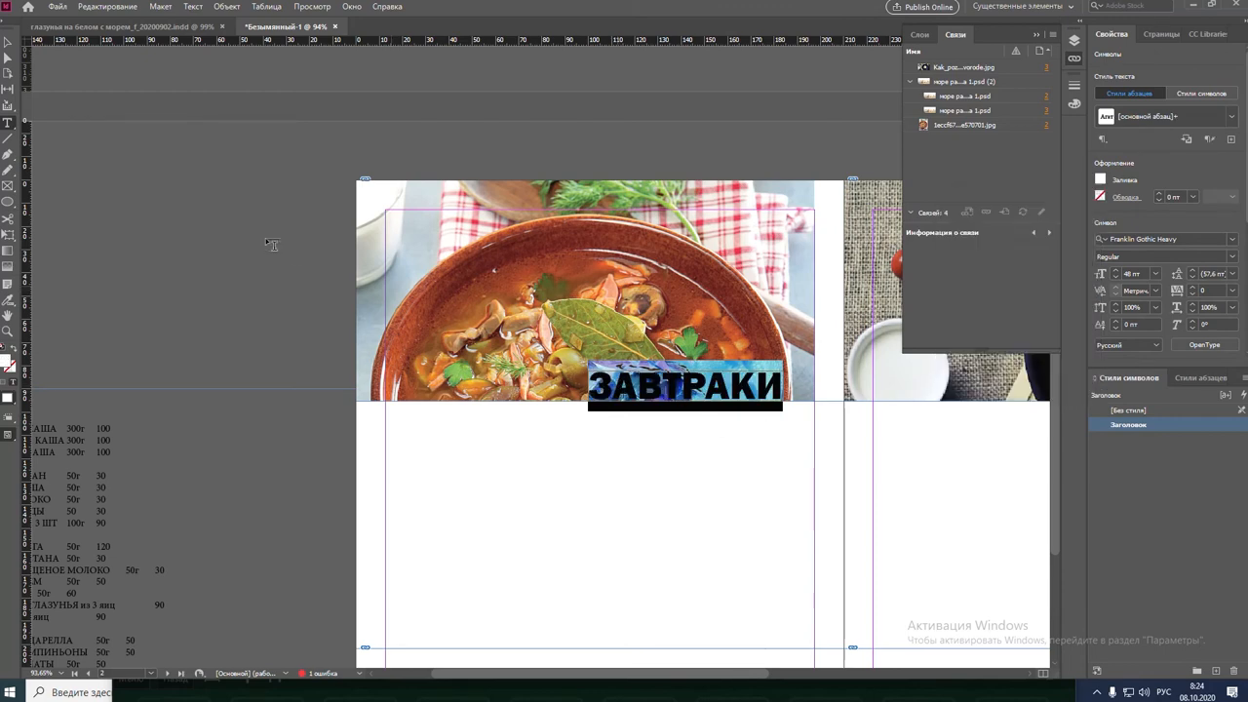
{"action": "key", "text": "Escape"}
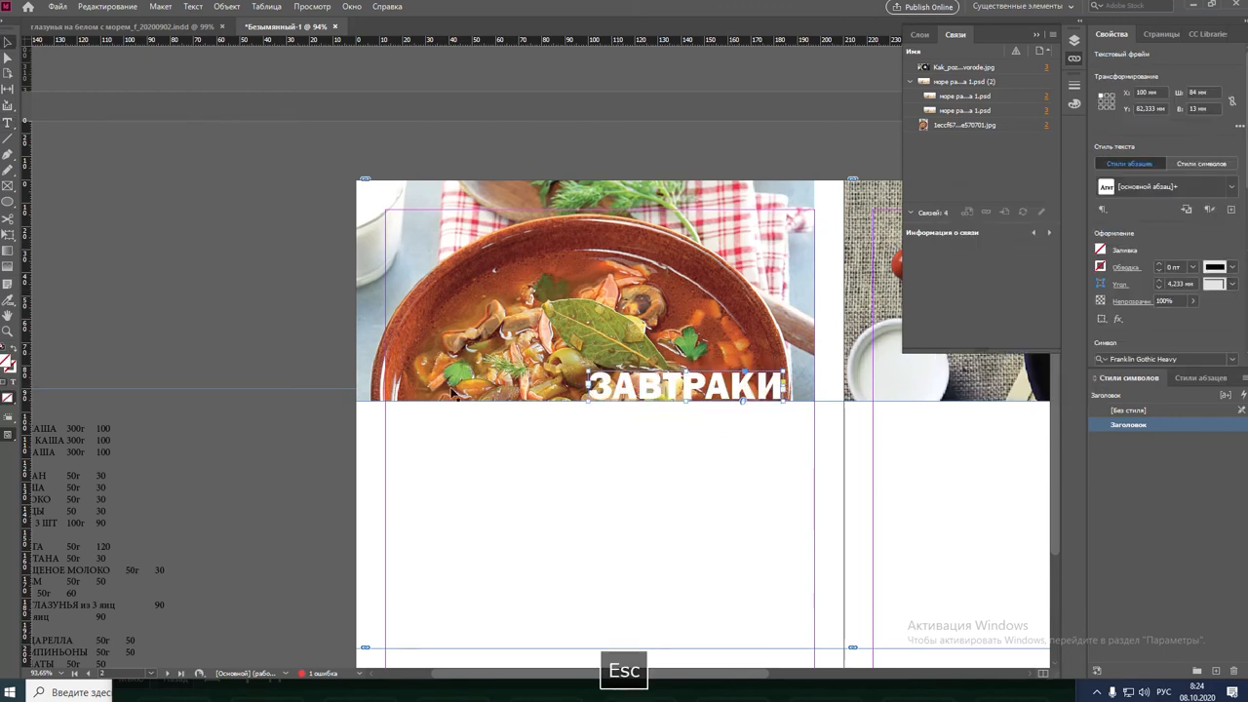
Add a black stroke to the ЗАВТРАКИ heading text and adjust its weight, trying 2 pt first
{"action": "double_click", "coordinate": [688, 390]}
{"action": "key", "text": "ctrl+a"}
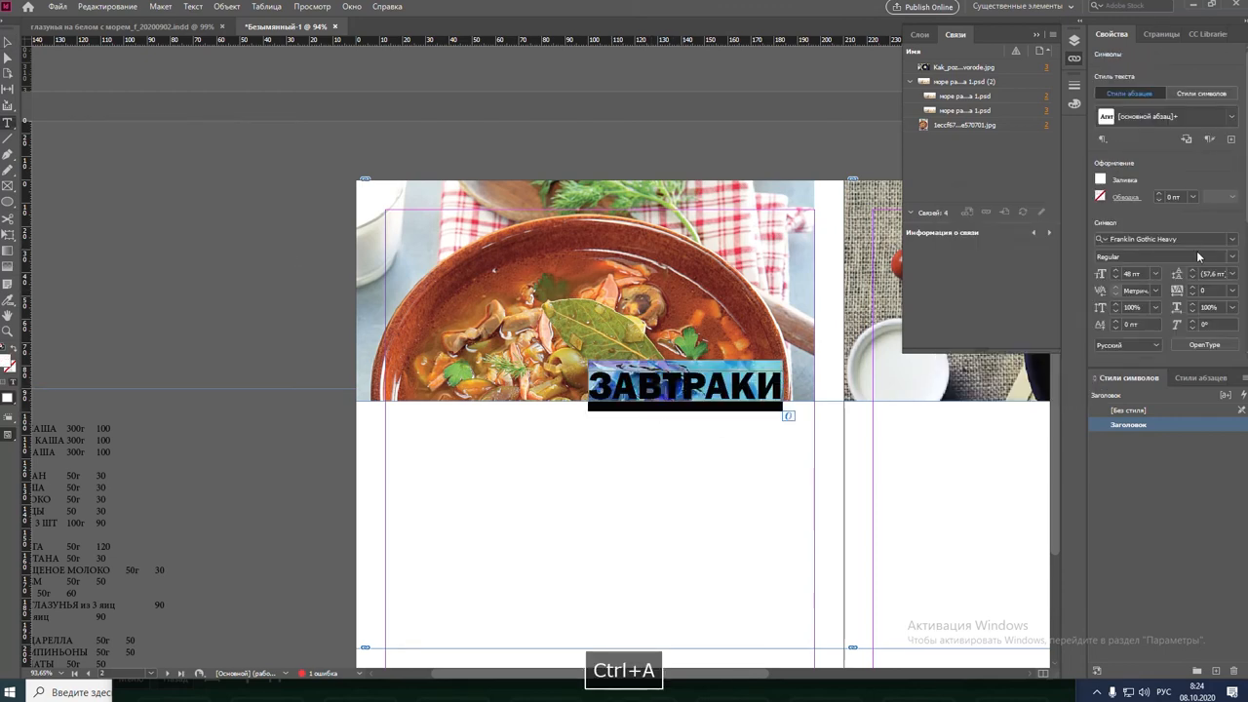
{"action": "left_click", "coordinate": [1100, 197]}
{"action": "left_click", "coordinate": [975, 292]}
{"action": "left_click", "coordinate": [1193, 198]}
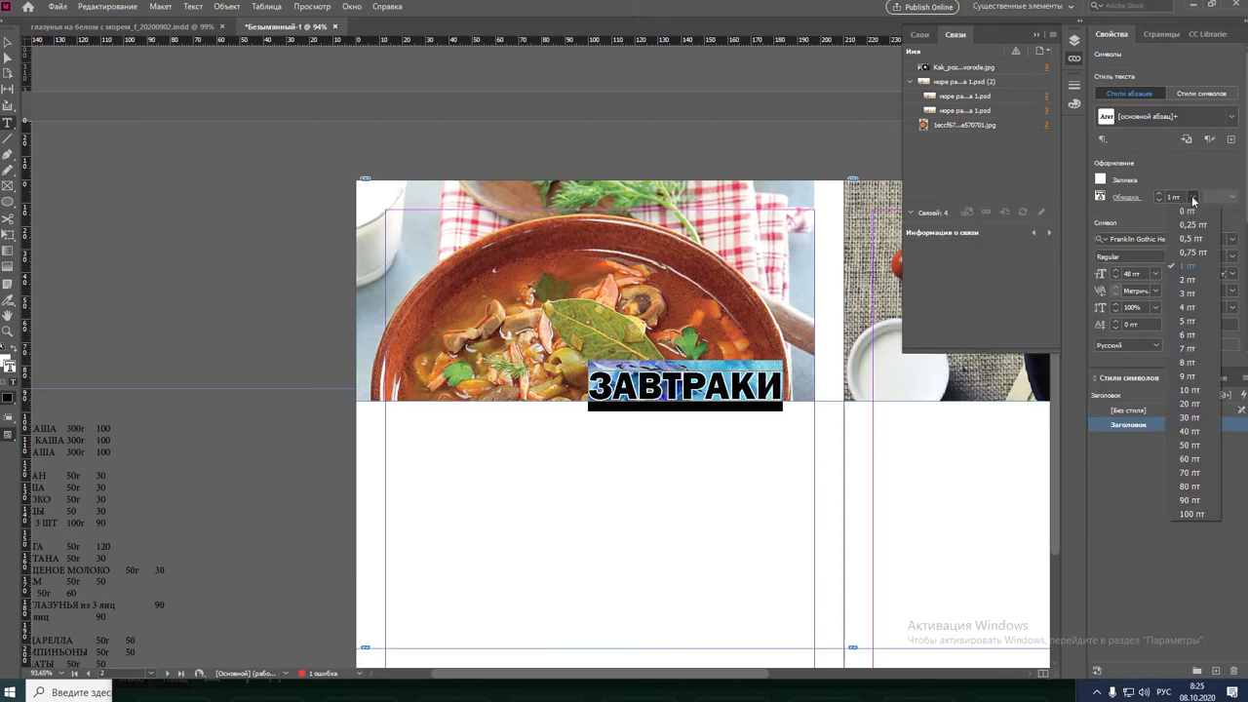
{"action": "left_click", "coordinate": [1186, 280]}
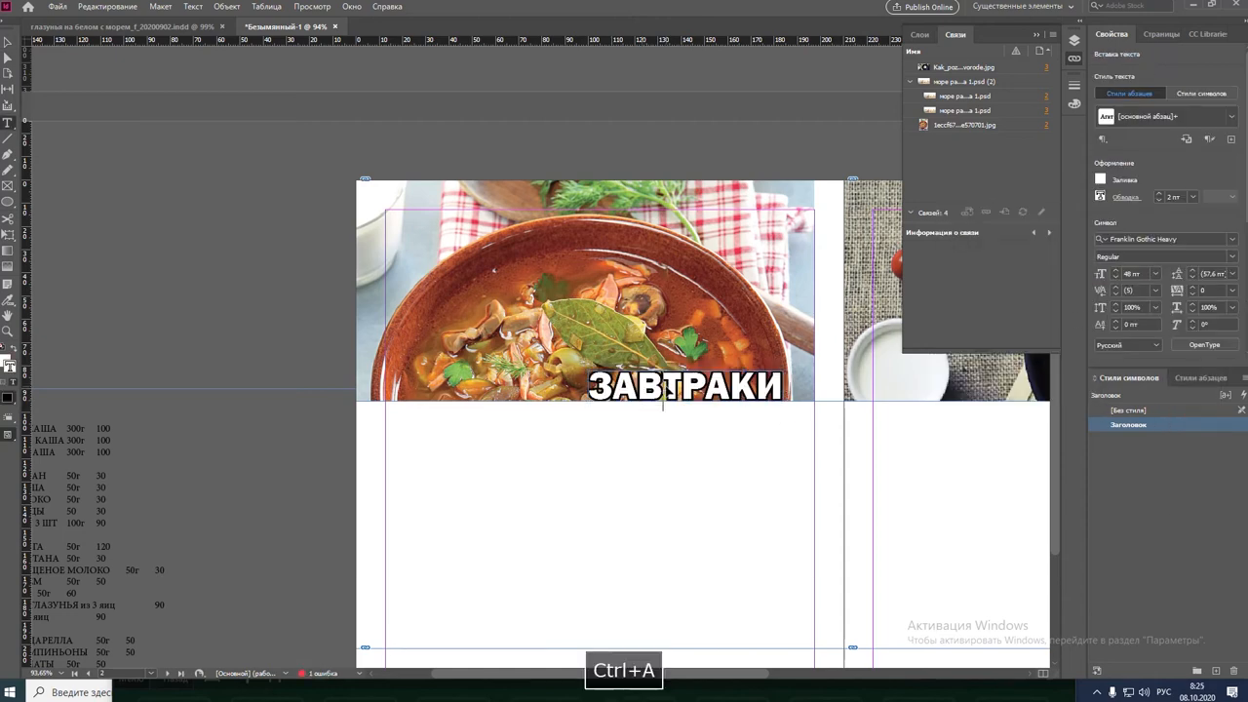
{"action": "left_click", "coordinate": [1193, 197]}
{"action": "left_click", "coordinate": [1180, 272]}
Move the menu text frame onto the left page under the soup photo and set its width to 80 mm after trying 120 mm
{"action": "left_click", "coordinate": [344, 402]}
{"action": "left_click_drag", "start_coordinate": [345, 402], "coordinate": [699, 375]}
{"action": "left_click_drag", "start_coordinate": [698, 375], "coordinate": [532, 460]}
{"action": "type", "text": "120"}
{"action": "key", "text": "Return"}
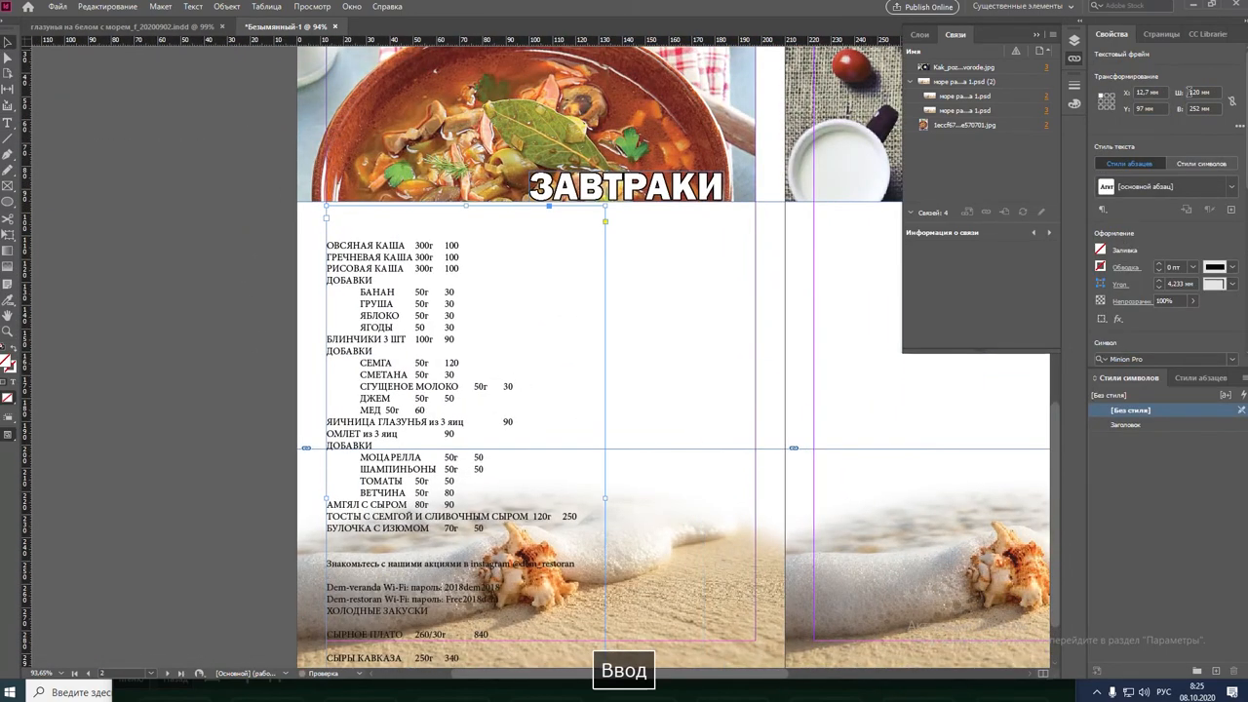
{"action": "type", "text": "80"}
{"action": "key", "text": "Return"}
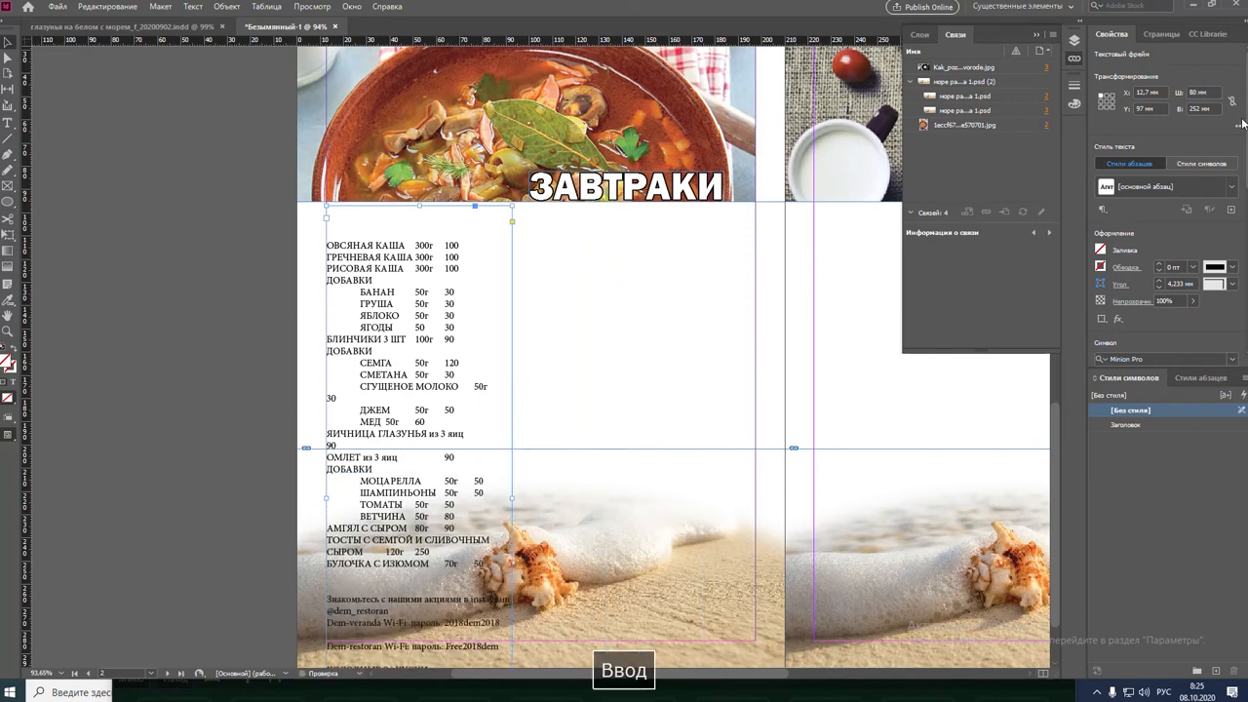
Change the font of the word ОВСЯНАЯ in the menu list to Impact
{"action": "double_click", "coordinate": [351, 246]}
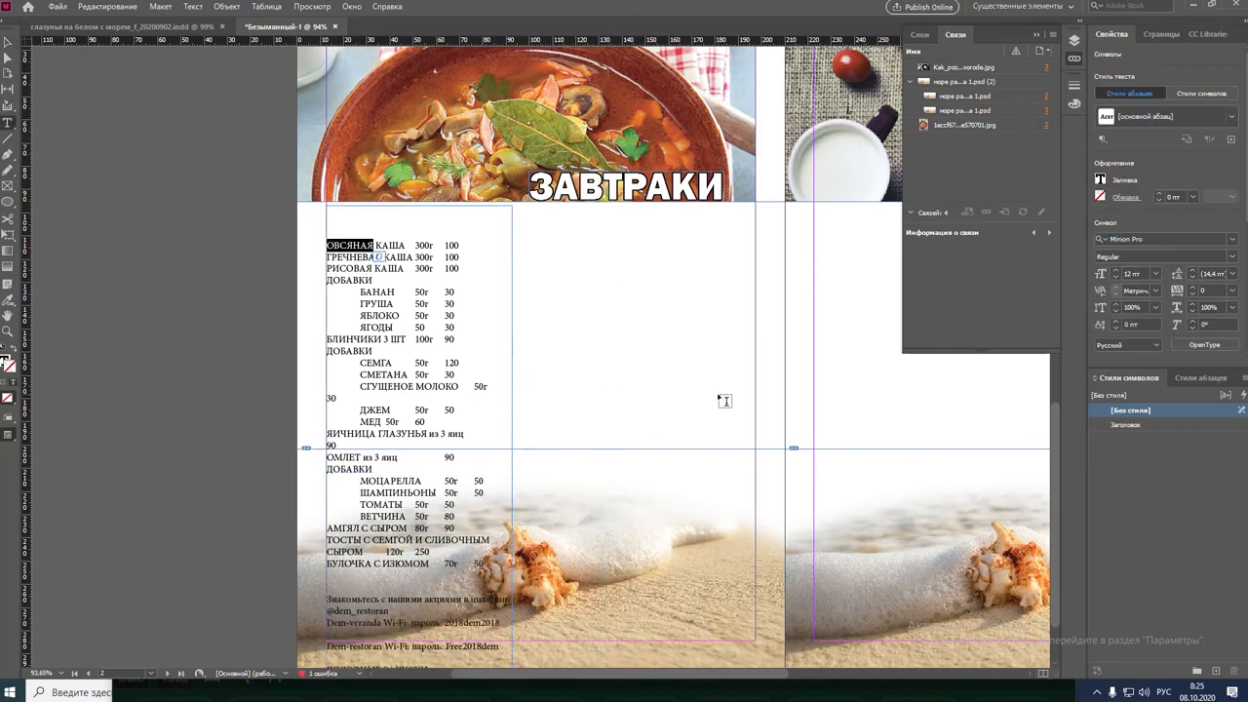
{"action": "left_click", "coordinate": [1232, 239]}
{"action": "left_click", "coordinate": [1231, 239]}
{"action": "left_click", "coordinate": [1232, 239]}
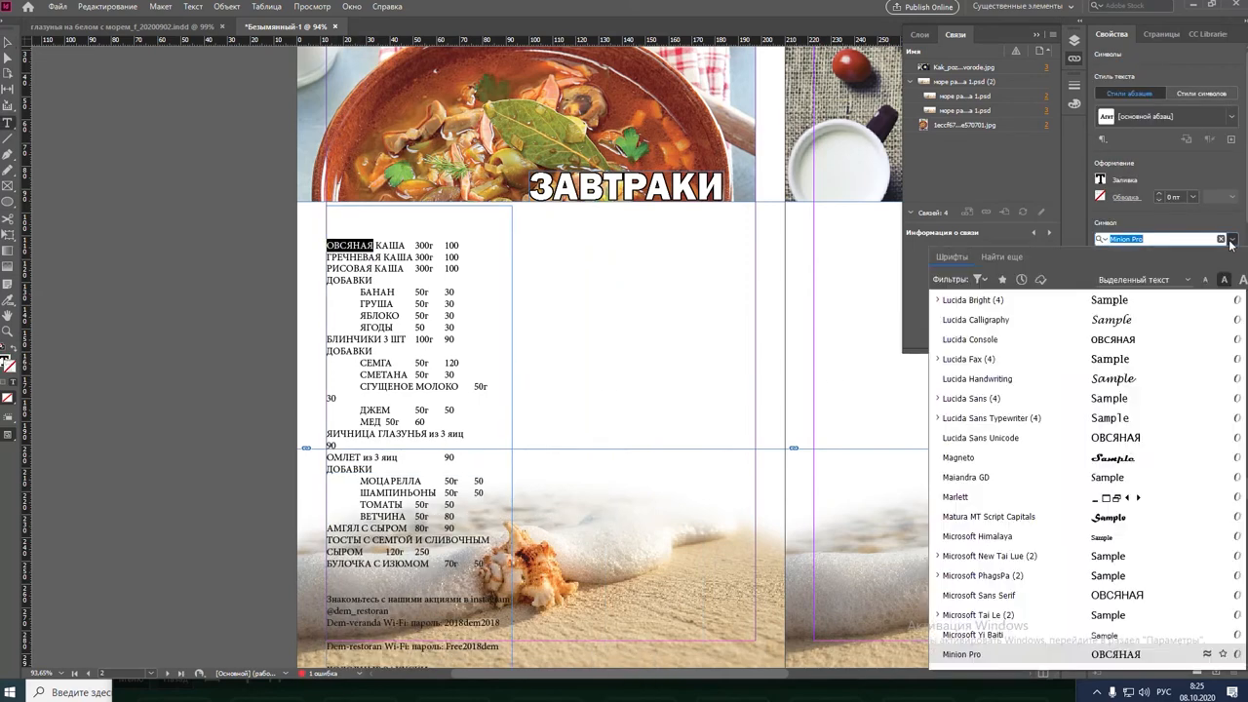
{"action": "scroll", "coordinate": [1026, 487], "scroll_direction": "up", "scroll_amount": 6}
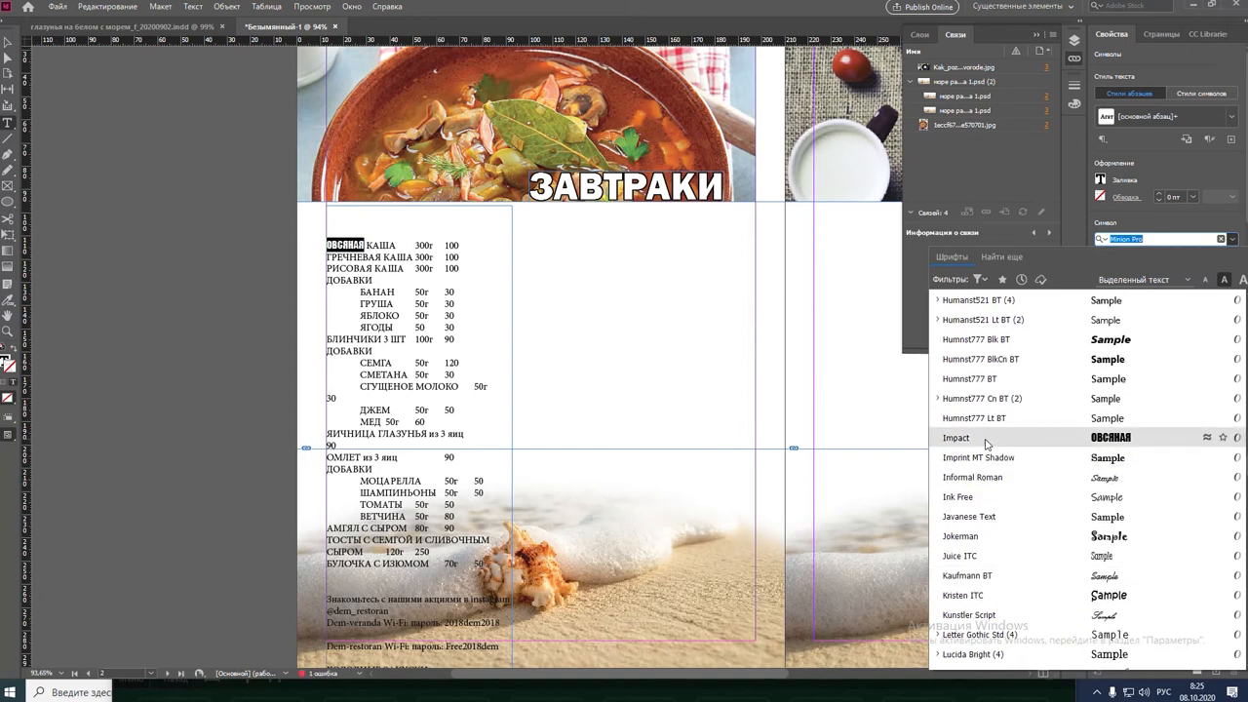
{"action": "left_click", "coordinate": [986, 440]}
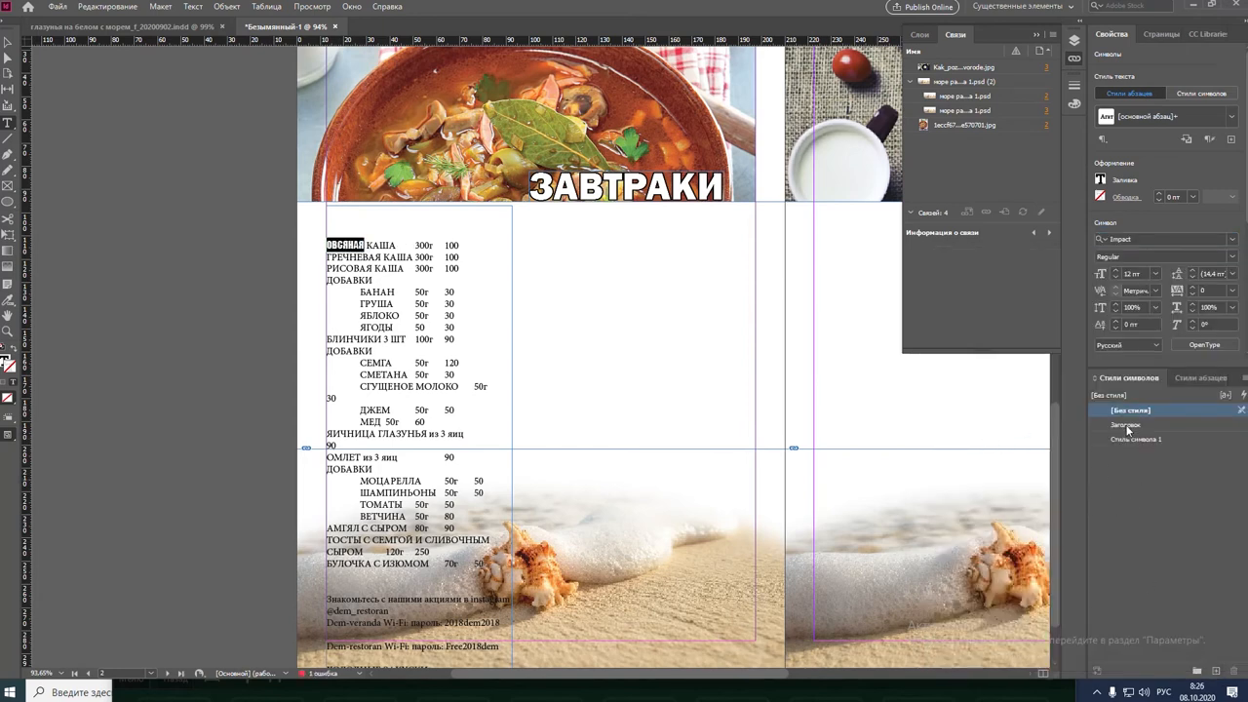
Create a character style named подзаголовок from the ОВСЯНАЯ text, using Impact Regular at 14 pt
{"action": "double_click", "coordinate": [1131, 439]}
{"action": "type", "text": "подзаголовок"}
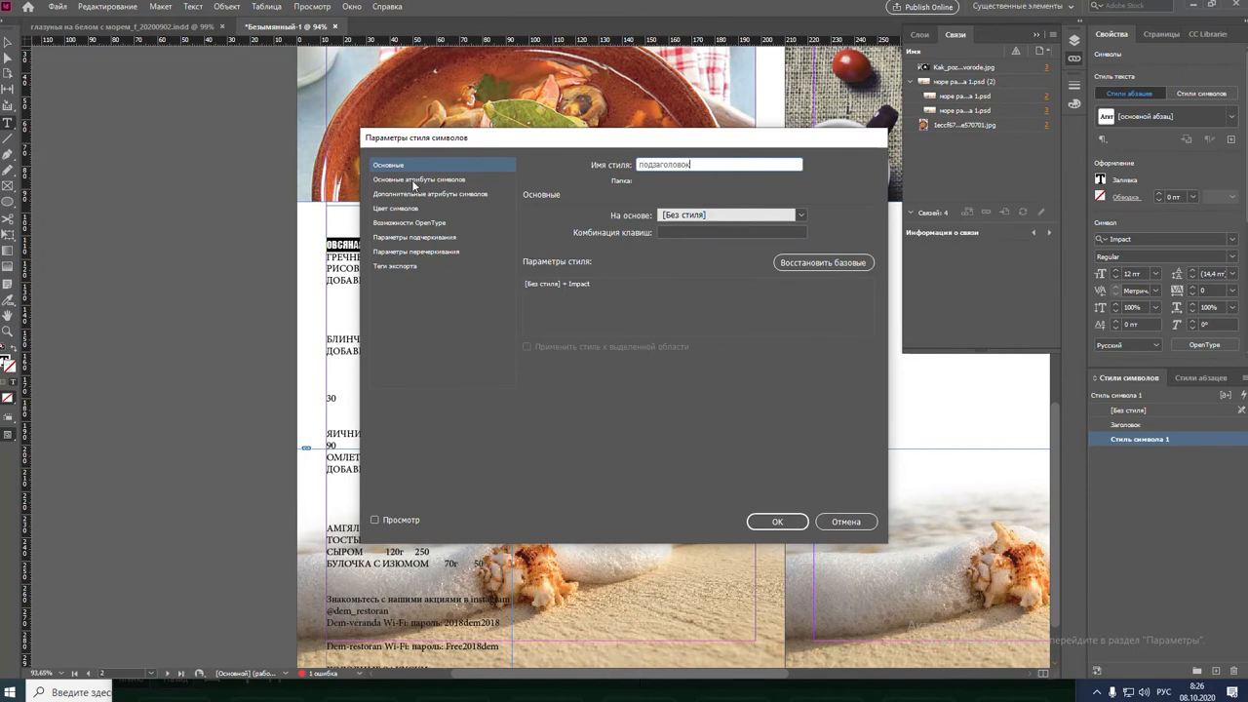
{"action": "left_click", "coordinate": [414, 180]}
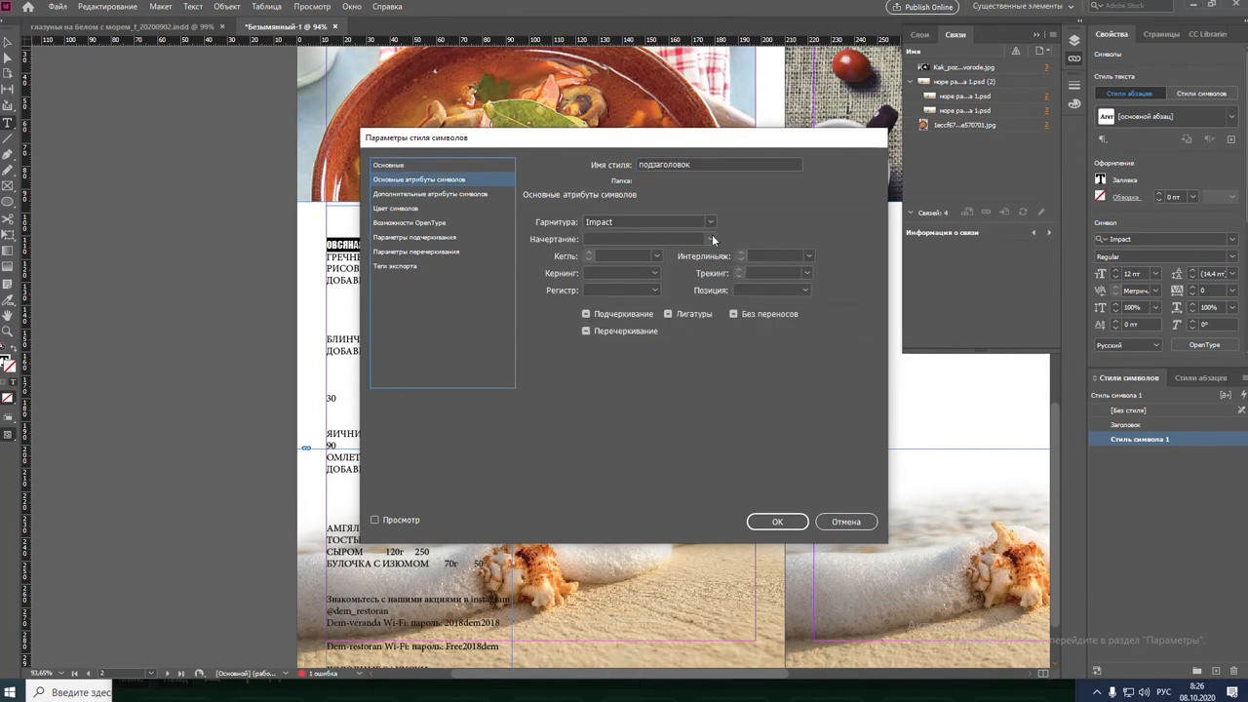
{"action": "left_click", "coordinate": [710, 238]}
{"action": "left_click", "coordinate": [597, 268]}
{"action": "left_click", "coordinate": [656, 256]}
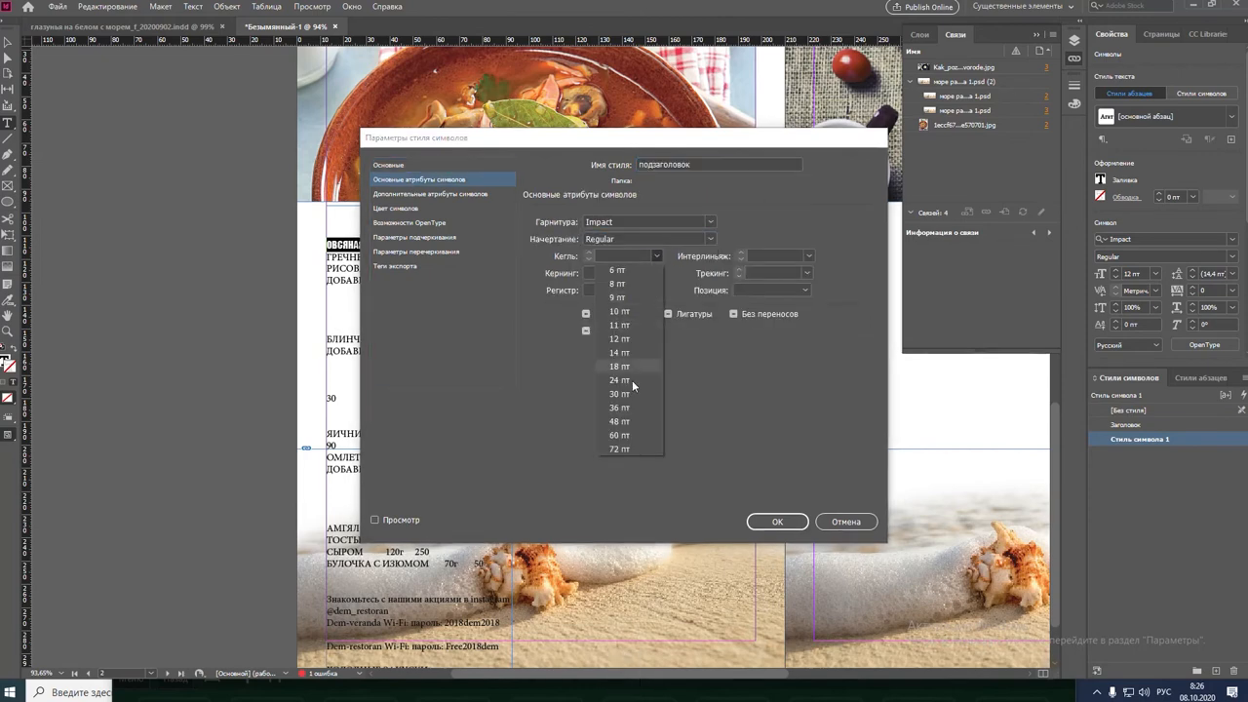
{"action": "left_click", "coordinate": [626, 351]}
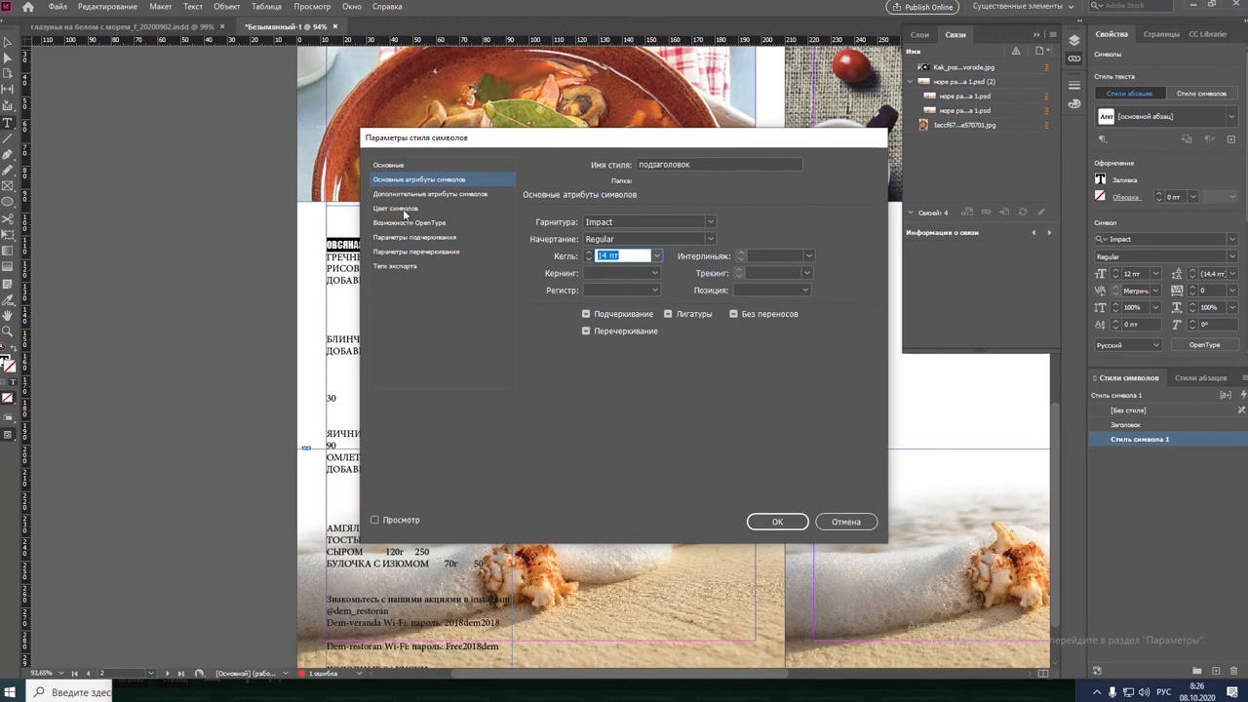
{"action": "left_click", "coordinate": [786, 521]}
Create a character style named цена from the 300г text beside ОВСЯНАЯ КАША, using Franklin Gothic Heavy at 10 pt
{"action": "double_click", "coordinate": [422, 248]}
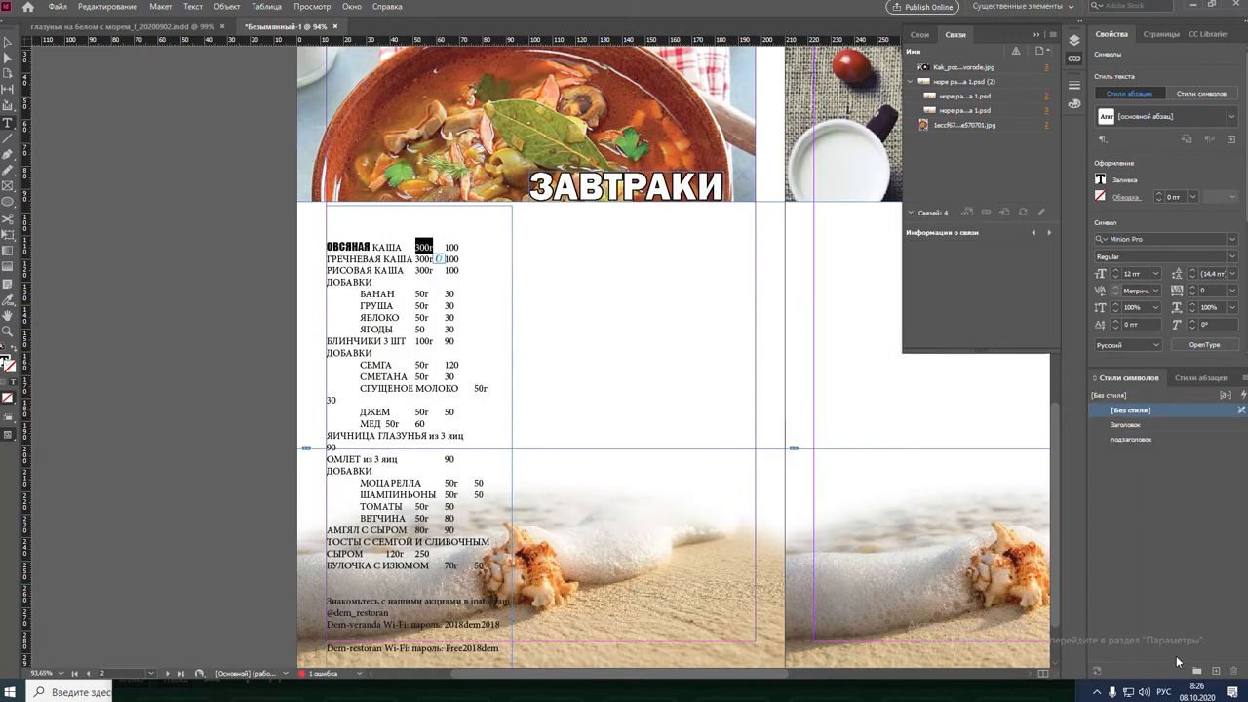
{"action": "double_click", "coordinate": [1136, 453]}
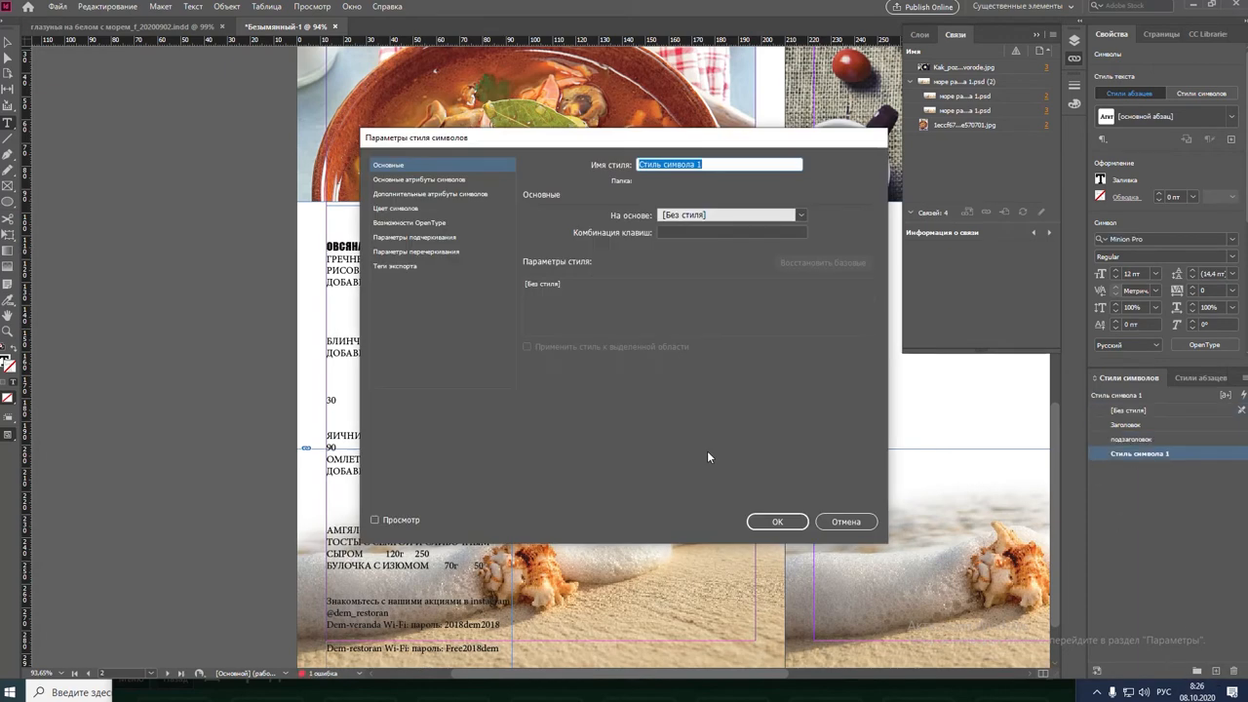
{"action": "type", "text": "цена"}
{"action": "left_click", "coordinate": [420, 179]}
{"action": "left_click", "coordinate": [711, 222]}
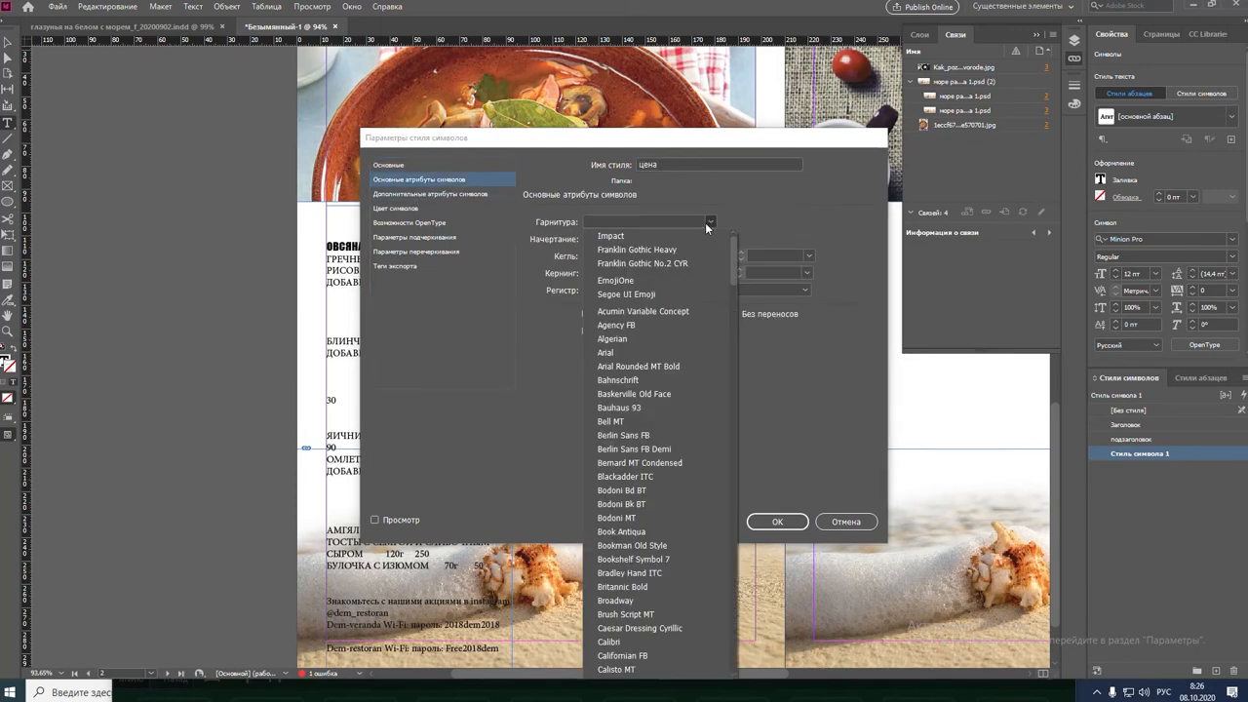
{"action": "left_click", "coordinate": [624, 283]}
{"action": "left_click", "coordinate": [658, 255]}
{"action": "left_click", "coordinate": [639, 352]}
Set the character colour of the цена style to red C=15 M=100 Y=100 K=0 and save the style
{"action": "left_click", "coordinate": [400, 207]}
{"action": "left_click", "coordinate": [686, 294]}
{"action": "scroll", "coordinate": [704, 276], "scroll_direction": "down", "scroll_amount": 1}
{"action": "left_click", "coordinate": [703, 278]}
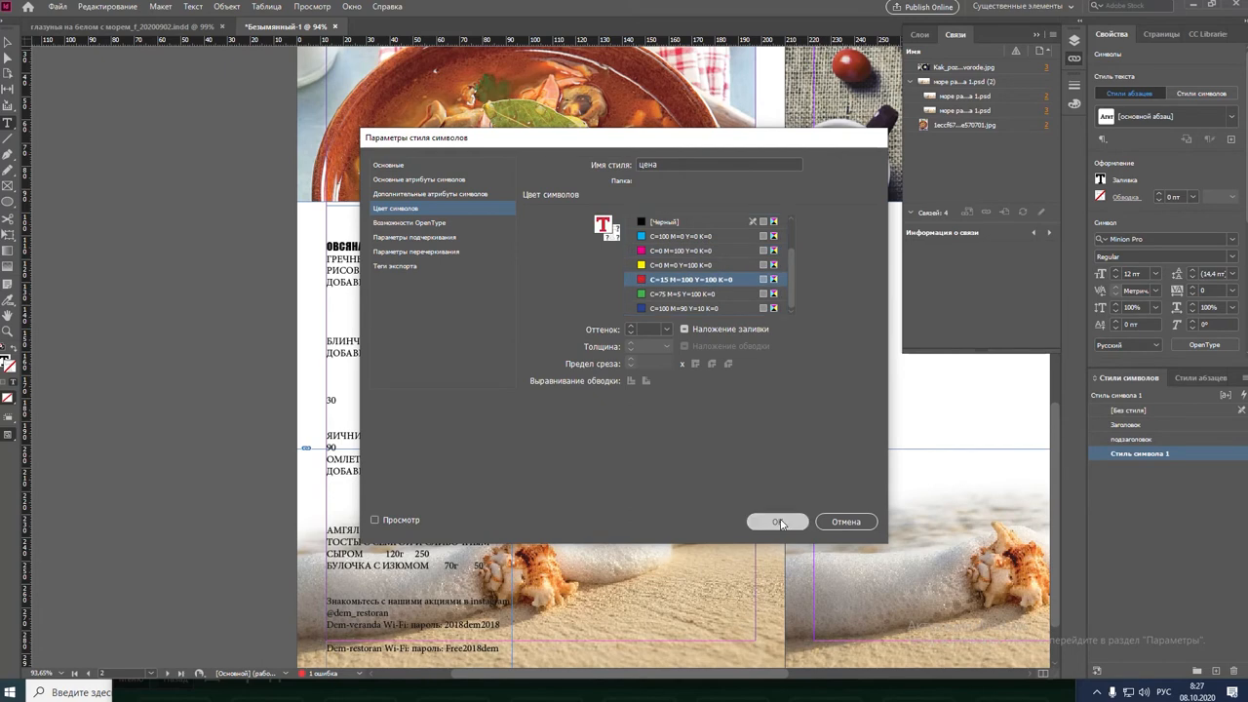
{"action": "left_click", "coordinate": [777, 521]}
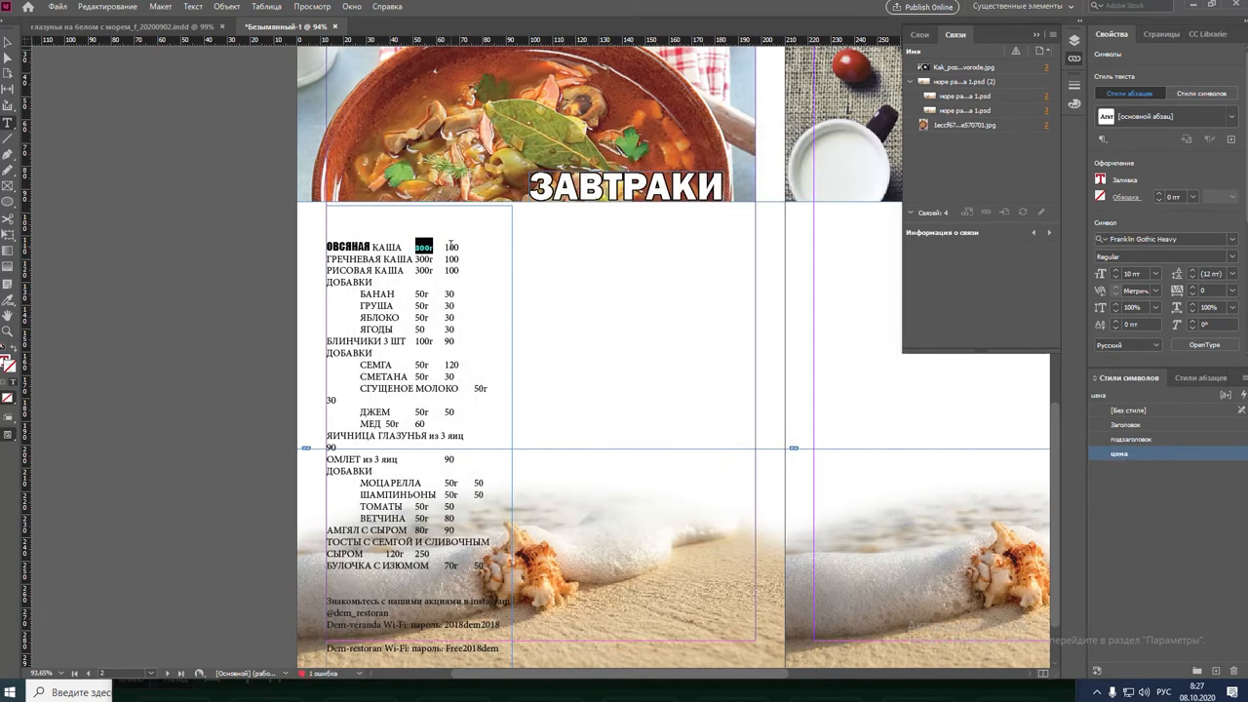
Apply подзаголовок to the 300г weight and цена to the ОВСЯНАЯ price 100, setting the цена size to 14 pt
{"action": "left_click", "coordinate": [1120, 454]}
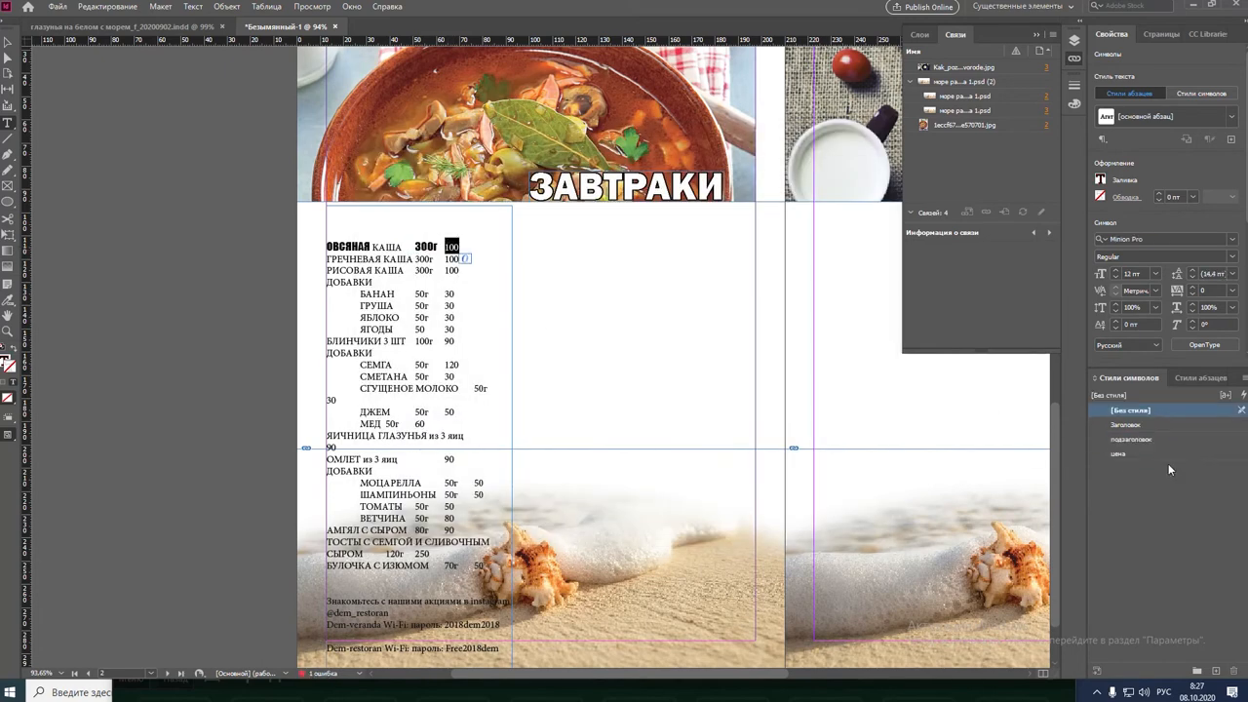
{"action": "double_click", "coordinate": [1118, 455]}
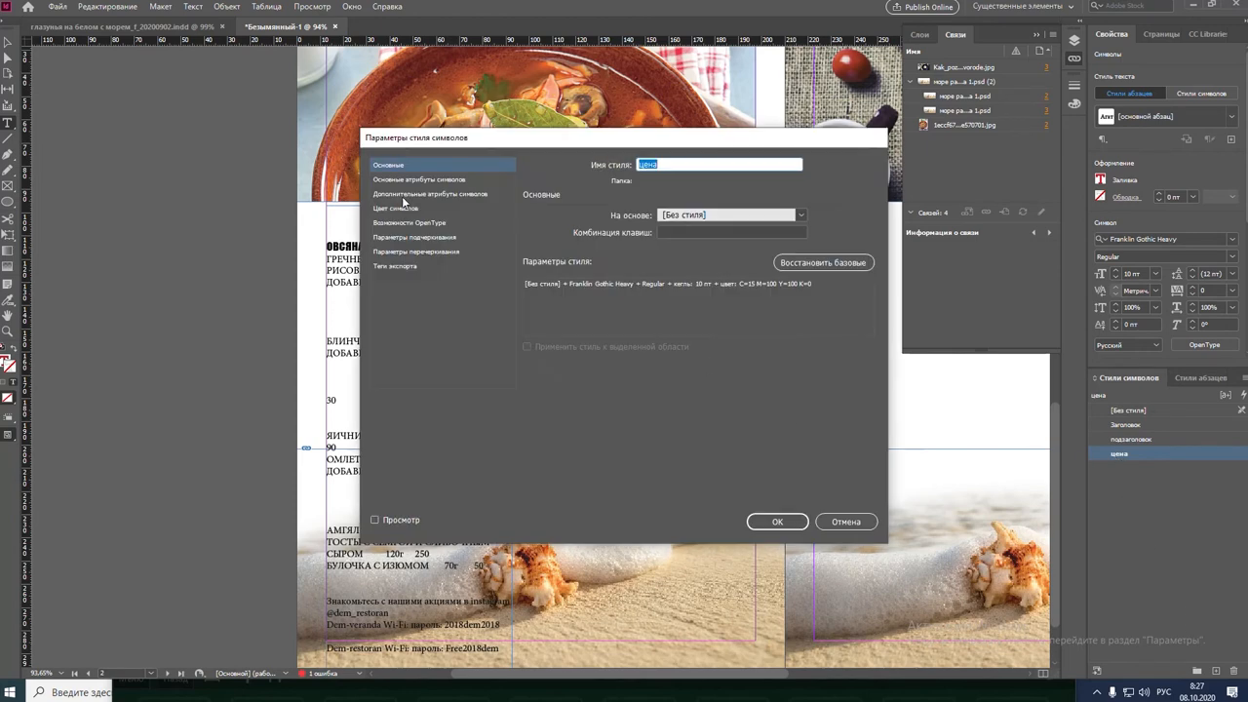
{"action": "left_click", "coordinate": [397, 179]}
{"action": "left_click", "coordinate": [651, 253]}
{"action": "left_click", "coordinate": [613, 390]}
{"action": "left_click", "coordinate": [777, 521]}
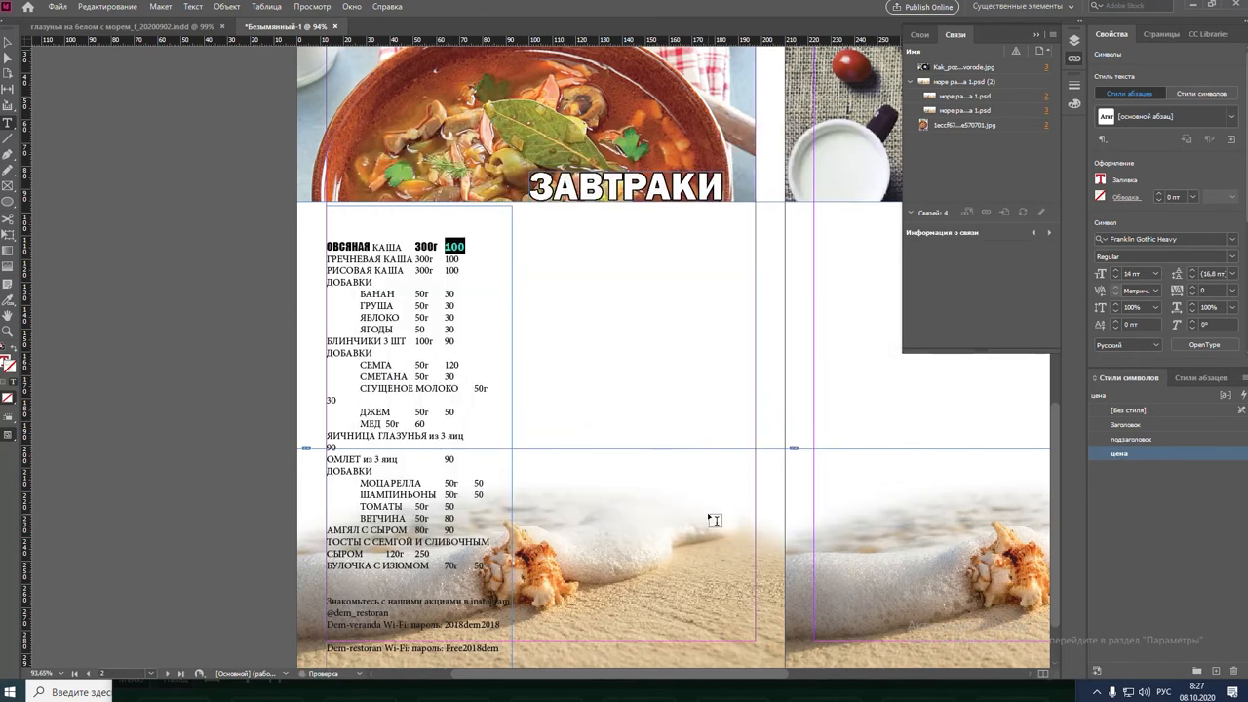
Set the font size of the цена character style to 18 pt
{"action": "double_click", "coordinate": [1131, 454]}
{"action": "left_click", "coordinate": [419, 179]}
{"action": "left_click", "coordinate": [657, 256]}
{"action": "left_click", "coordinate": [612, 430]}
{"action": "left_click", "coordinate": [770, 524]}
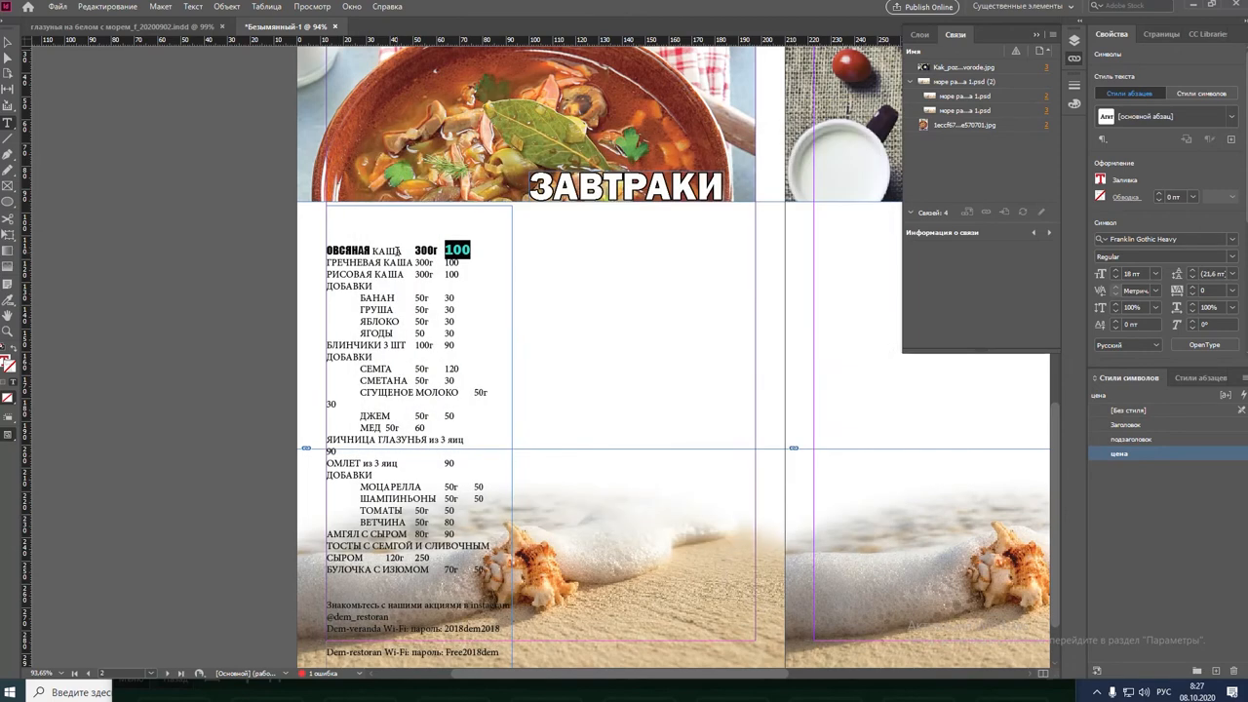
Apply the подзаголовок style to ОВСЯНАЯ КАША and replace the spacing before its weight and price with tabs
{"action": "left_click_drag", "start_coordinate": [398, 250], "coordinate": [326, 250]}
{"action": "left_click", "coordinate": [1134, 440]}
{"action": "left_click", "coordinate": [445, 251]}
{"action": "key", "text": "shift+Left"}
{"action": "key", "text": "Tab"}
{"action": "key", "text": "shift+Left"}
{"action": "key", "text": "Tab"}
Add two right-aligned tab stops to the ОВСЯНАЯ КАША line, at about 55 mm for the weight and 78 mm for the price
{"action": "triple_click", "coordinate": [345, 250]}
{"action": "left_click", "coordinate": [192, 5]}
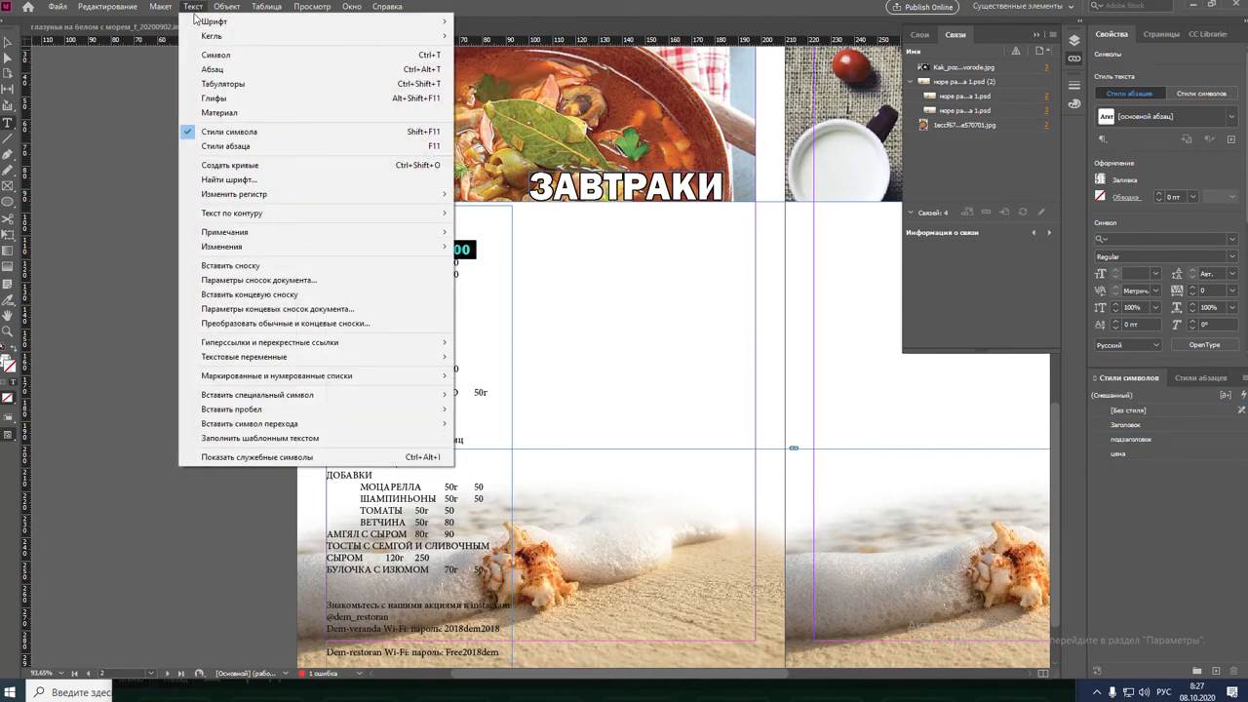
{"action": "left_click", "coordinate": [224, 85]}
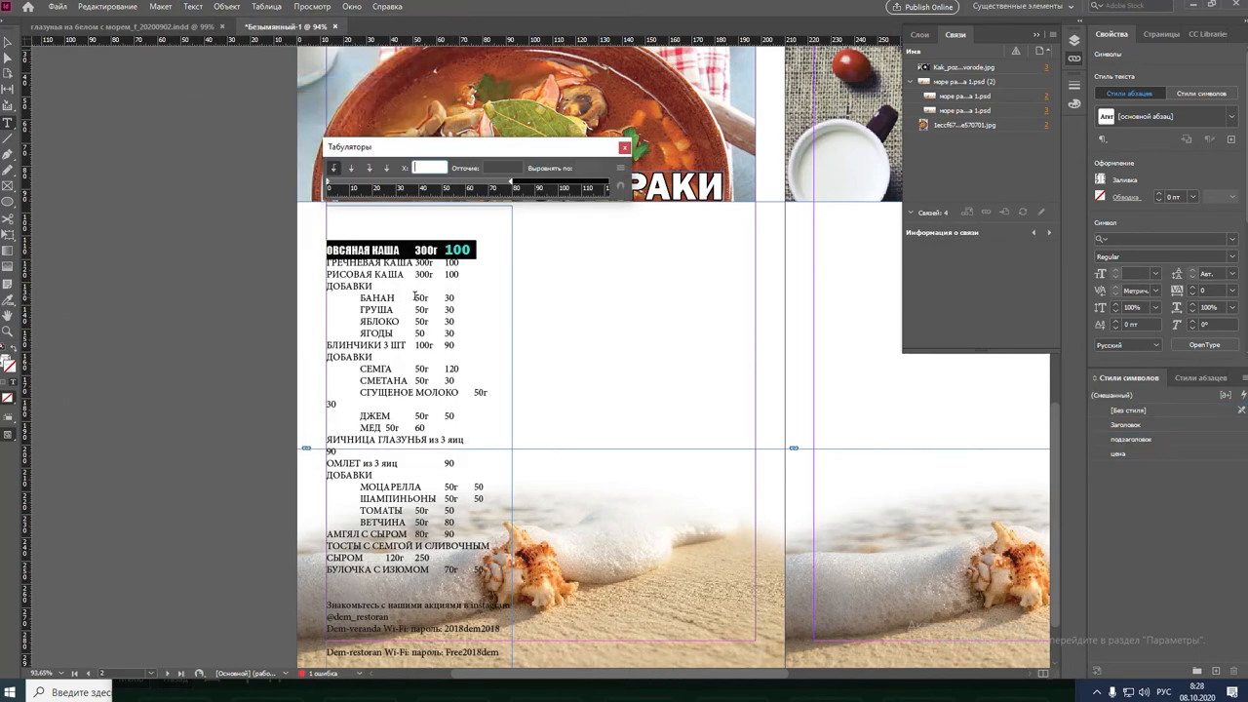
{"action": "left_click", "coordinate": [461, 182]}
{"action": "left_click", "coordinate": [508, 183]}
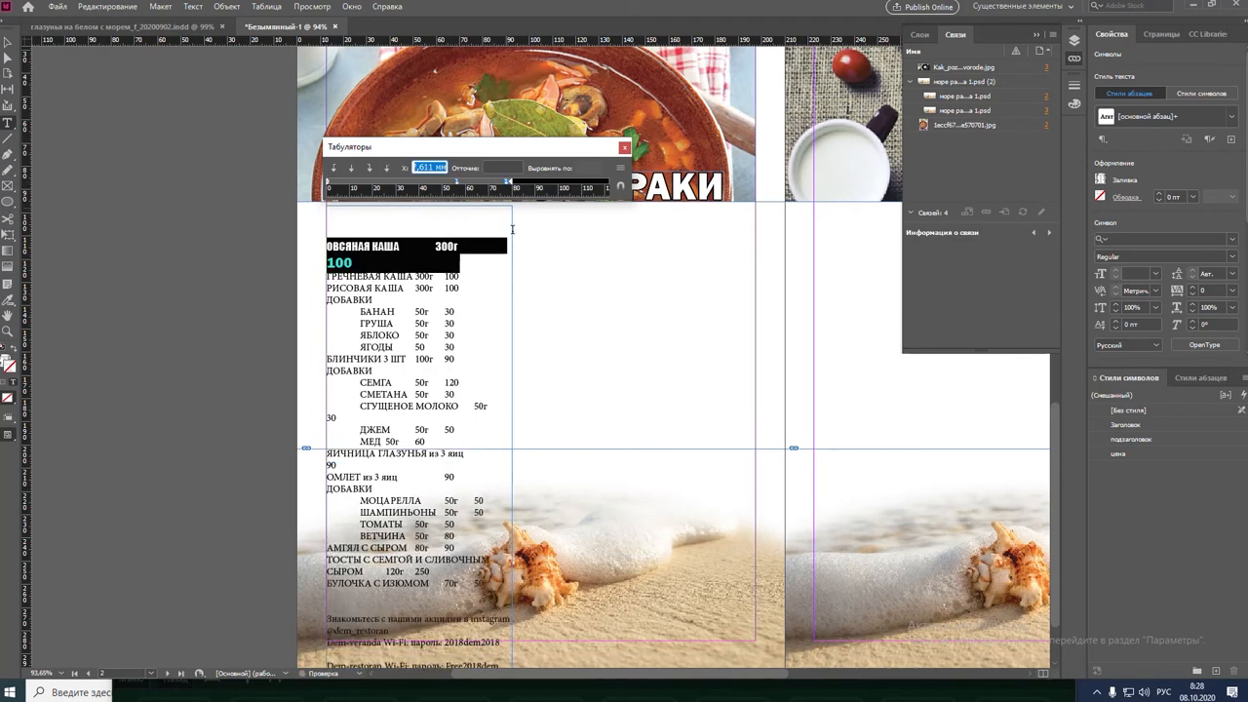
Move the price tab stop of the ОВСЯНАЯ КАША line to about 80 mm
{"action": "key", "text": "Escape"}
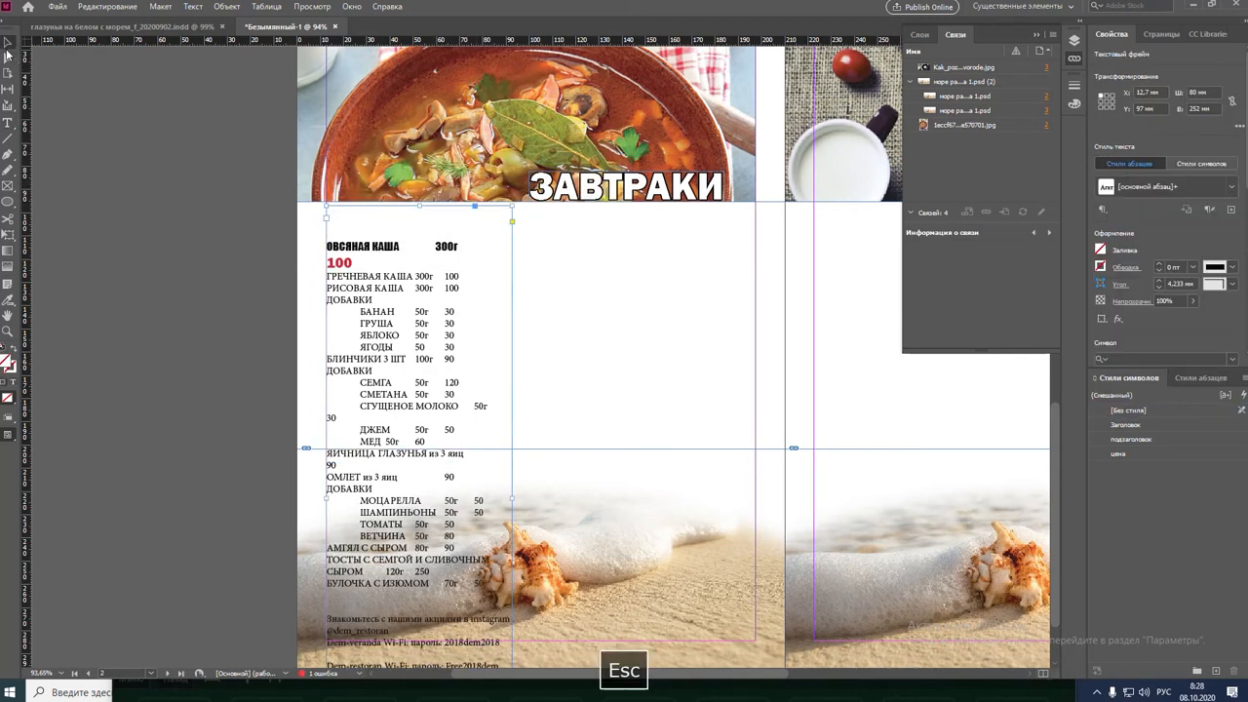
{"action": "triple_click", "coordinate": [379, 245]}
{"action": "left_click", "coordinate": [192, 6]}
{"action": "left_click", "coordinate": [224, 107]}
{"action": "left_click", "coordinate": [514, 183]}
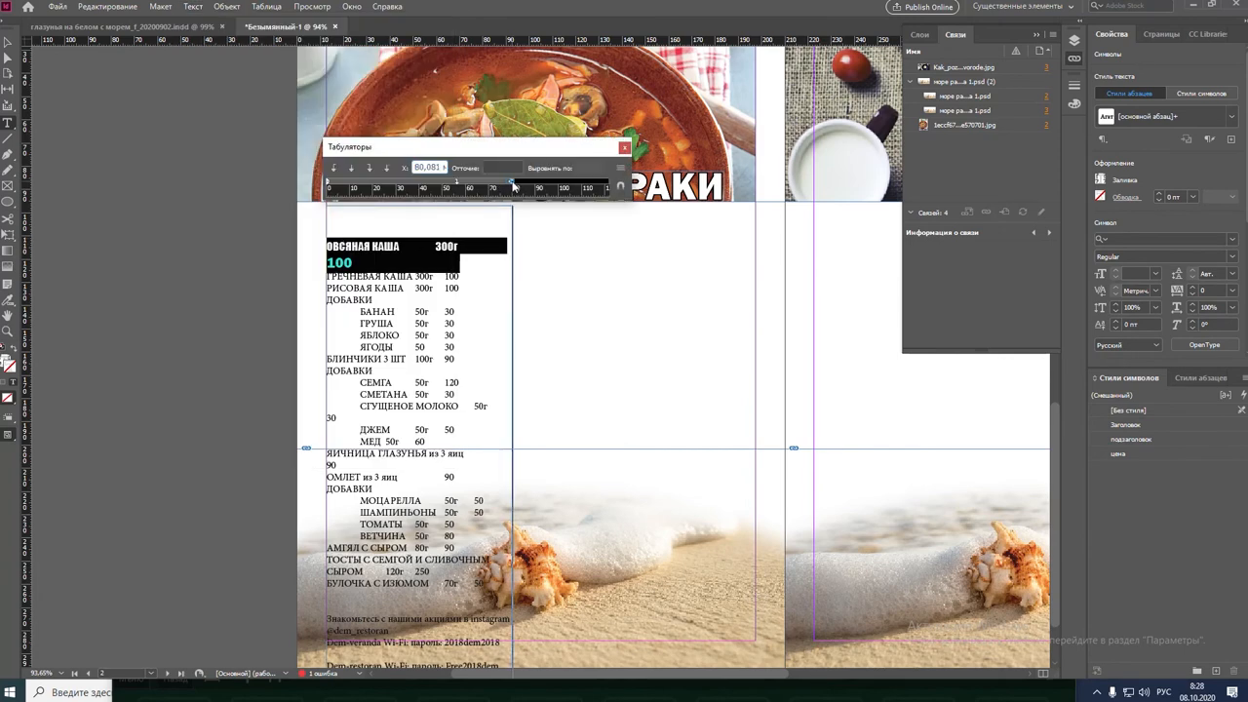
Join the ГРЕЧНЕВАЯ КАША line to the ОВСЯНАЯ КАША line and break it again so it takes over the tab stops
{"action": "left_click", "coordinate": [530, 273]}
{"action": "key", "text": "shift+Right"}
{"action": "key", "text": "Right"}
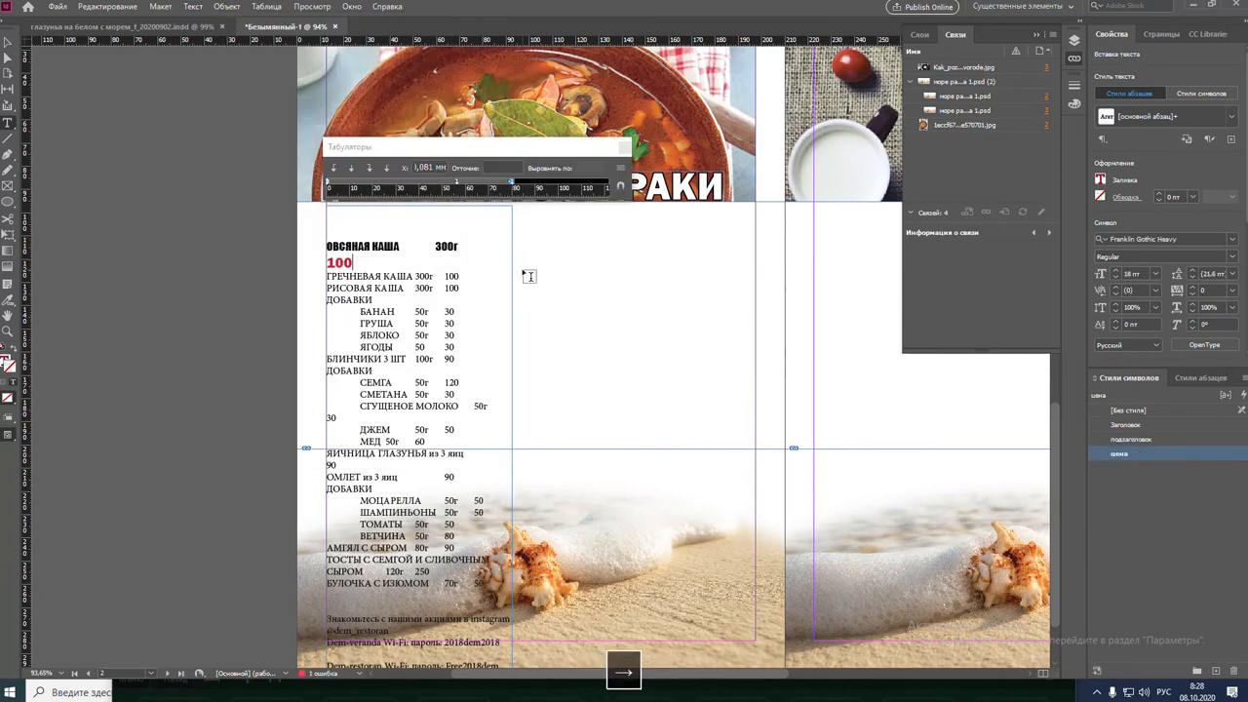
{"action": "key", "text": "Delete"}
{"action": "key", "text": "shift+Left"}
{"action": "key", "text": "Return"}
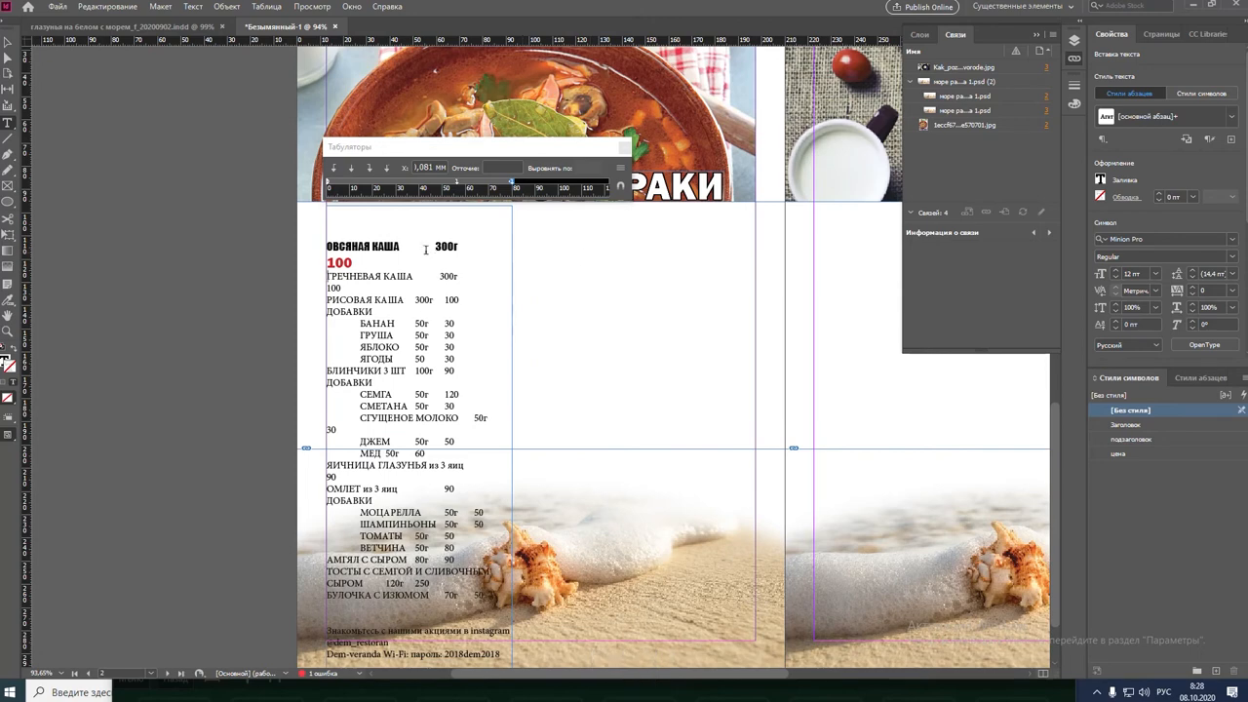
{"action": "key", "text": "Tab"}
{"action": "key", "text": "BackSpace"}
{"action": "key", "text": "BackSpace"}
{"action": "key", "text": "Tab"}
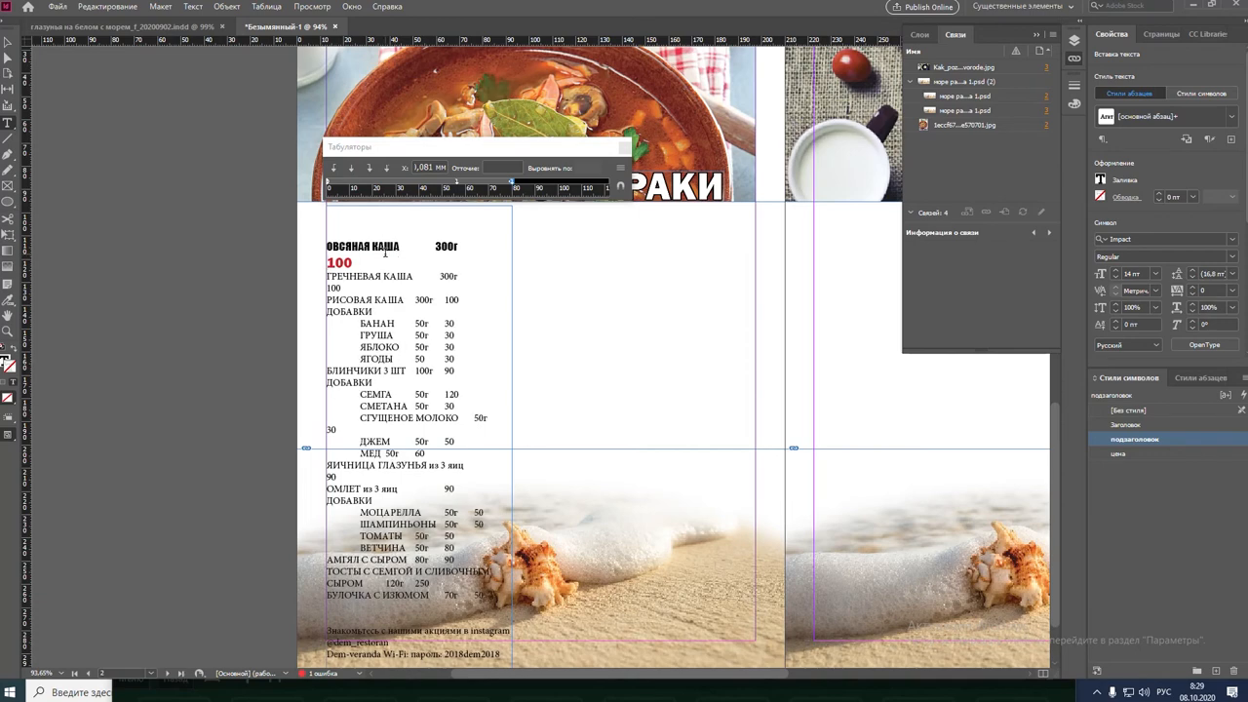
Widen the menu text frame to 85 mm and set the price tab stop to 85 mm
{"action": "key", "text": "Escape"}
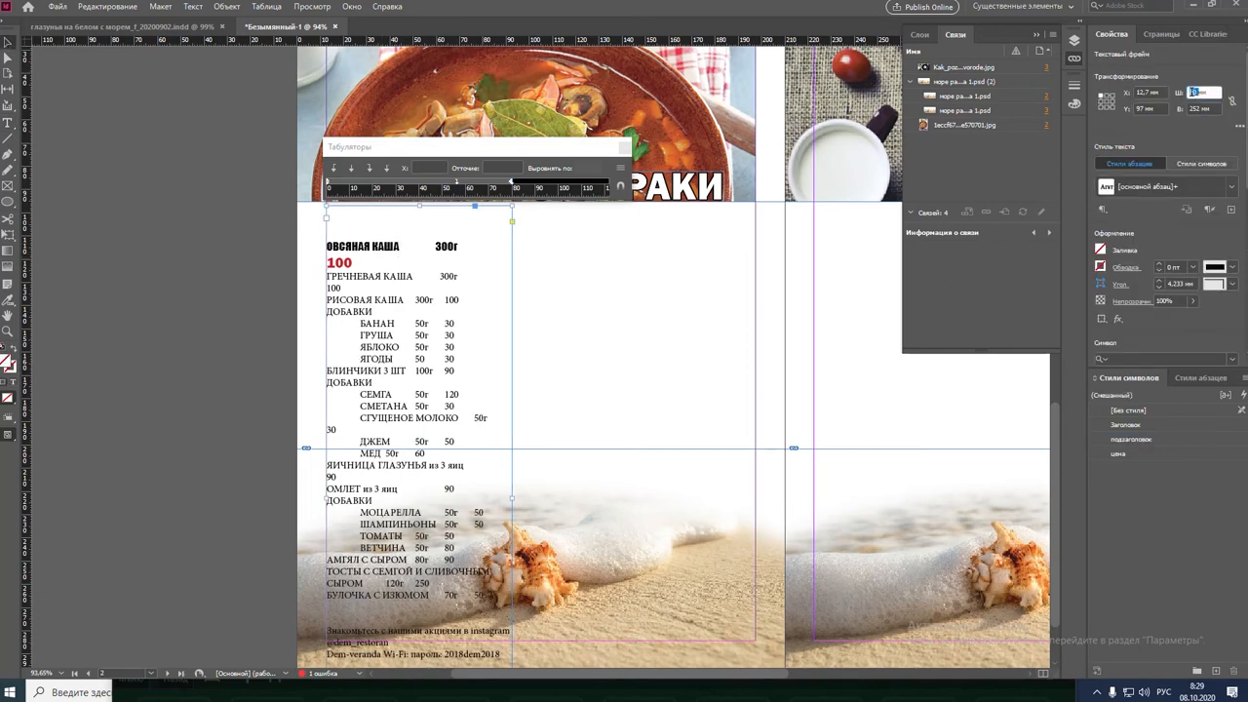
{"action": "key", "text": "Return"}
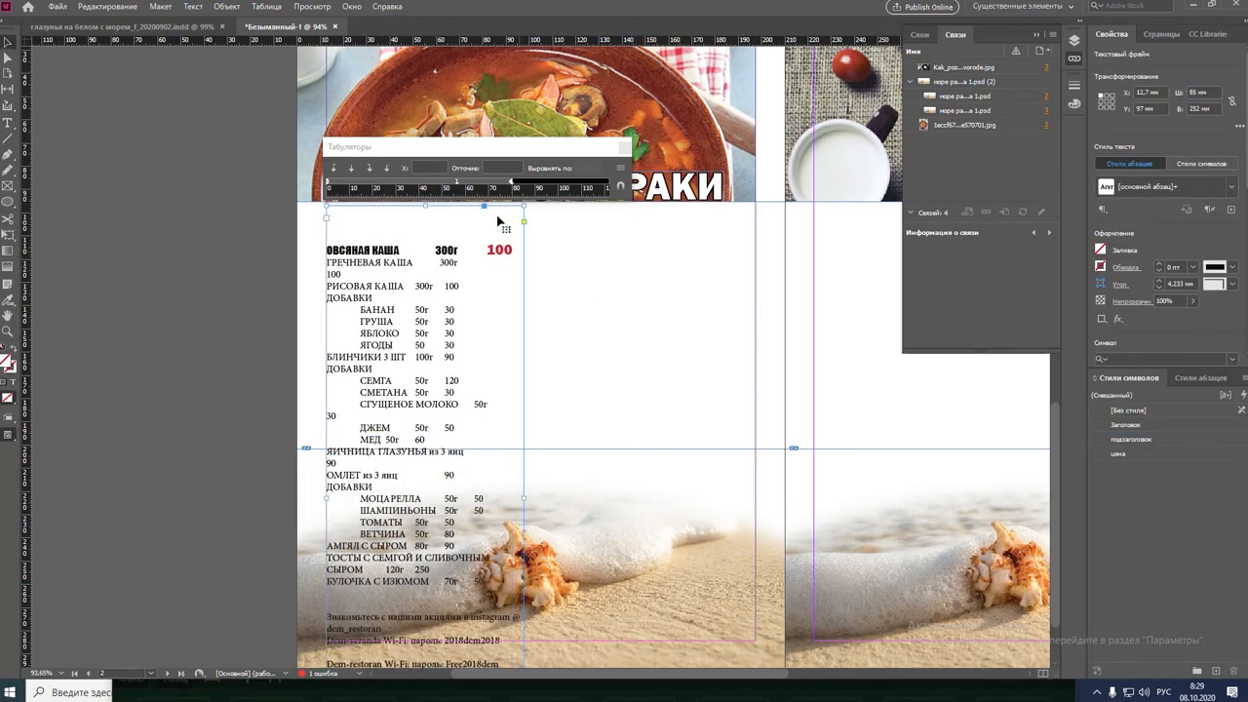
{"action": "left_click_drag", "start_coordinate": [512, 186], "coordinate": [508, 183]}
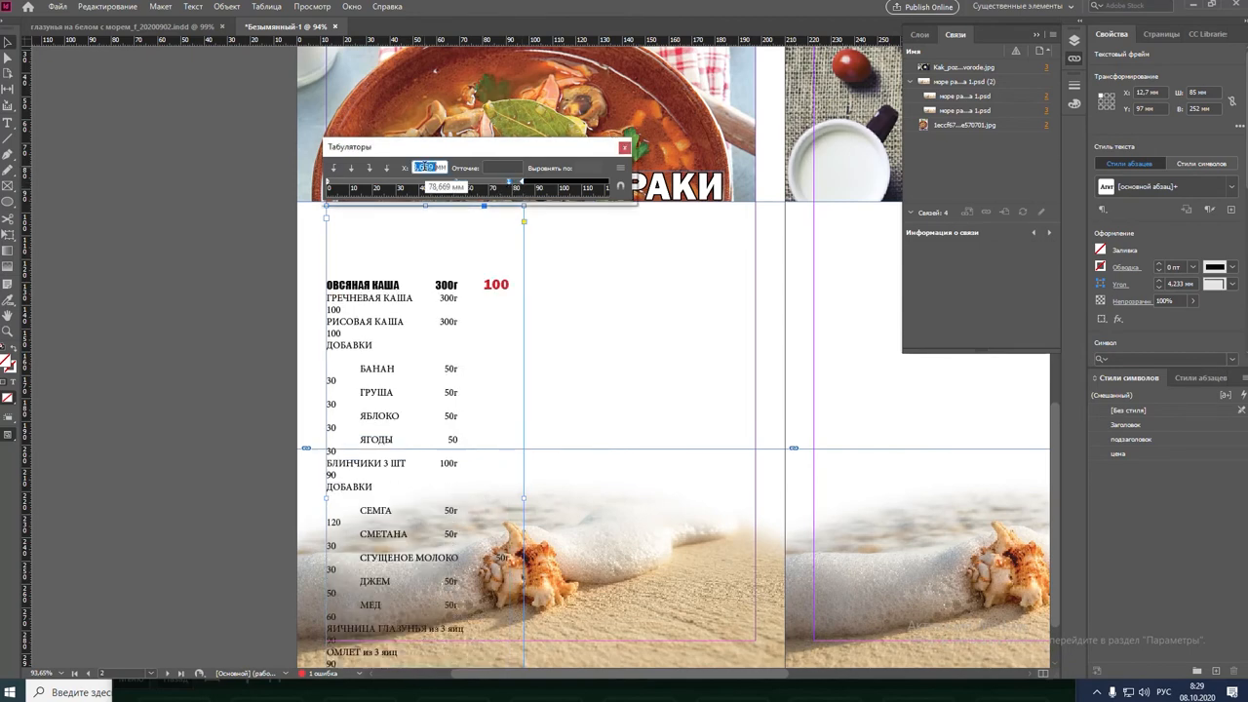
{"action": "key", "text": "BackSpace"}
{"action": "type", "text": "5"}
{"action": "key", "text": "Return"}
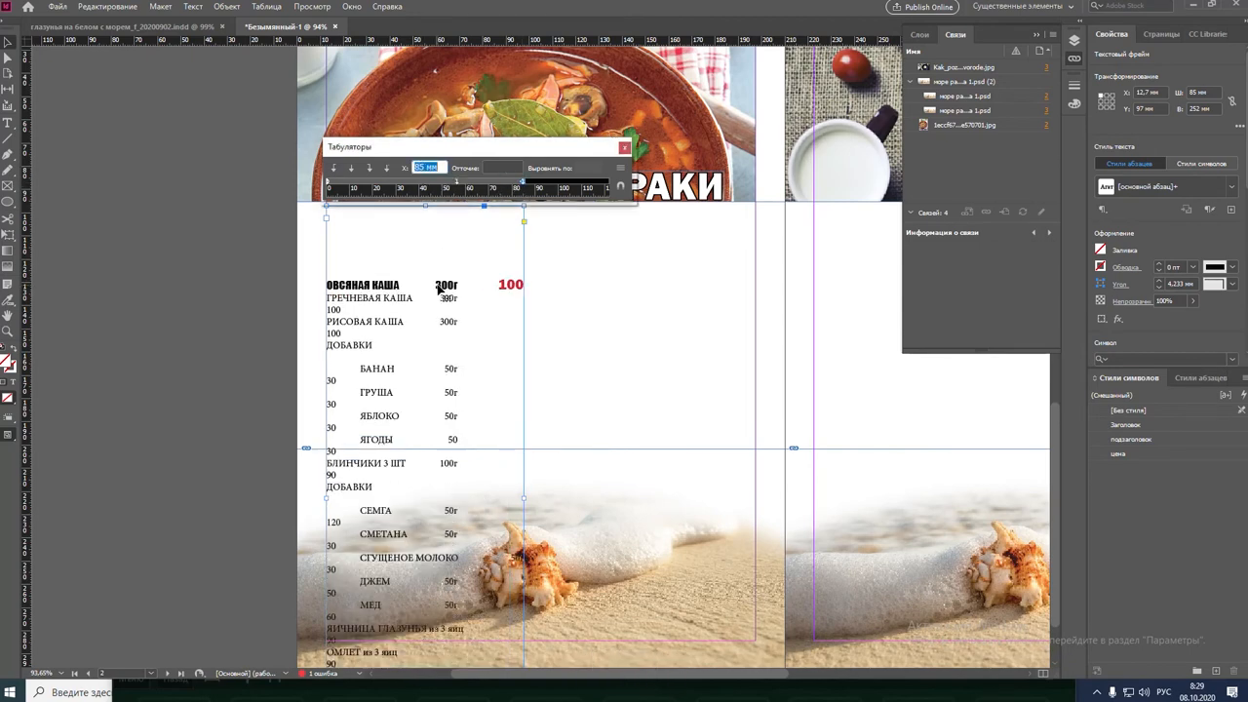
Set the weight tab stop of the ОВСЯНАЯ КАША line to 65 mm
{"action": "left_click", "coordinate": [450, 210]}
{"action": "left_click", "coordinate": [440, 192]}
{"action": "type", "text": "65"}
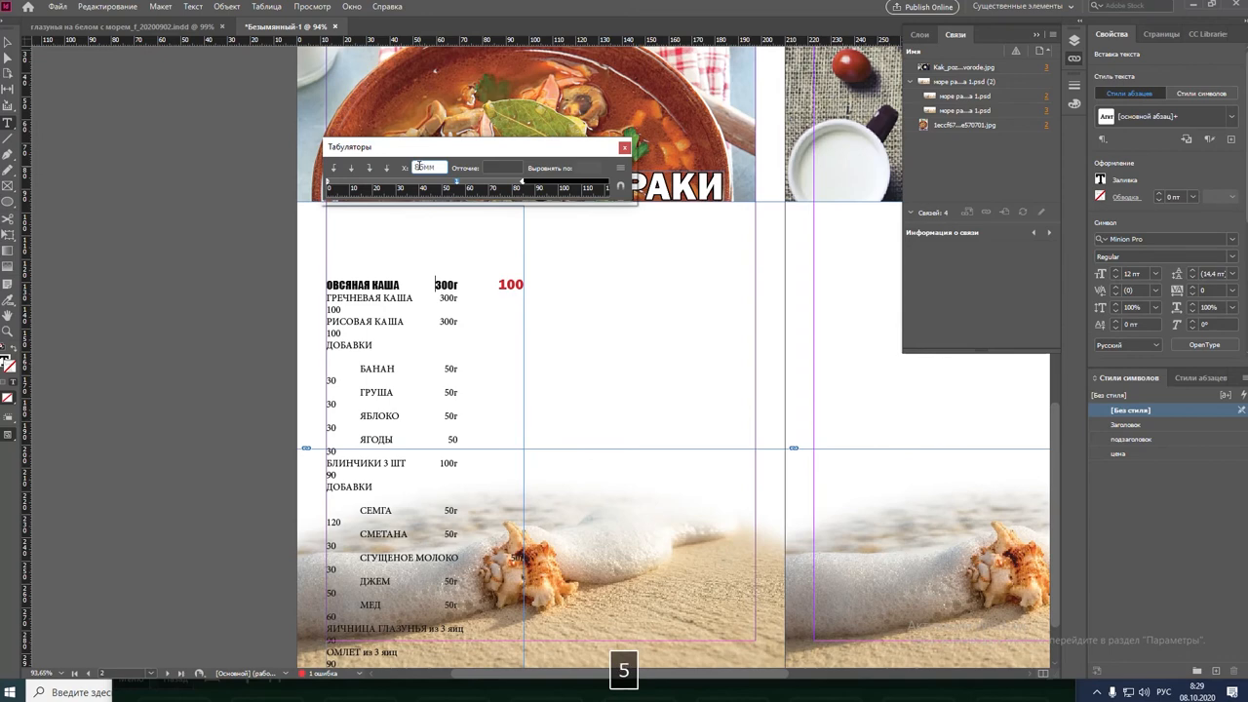
{"action": "key", "text": "Return"}
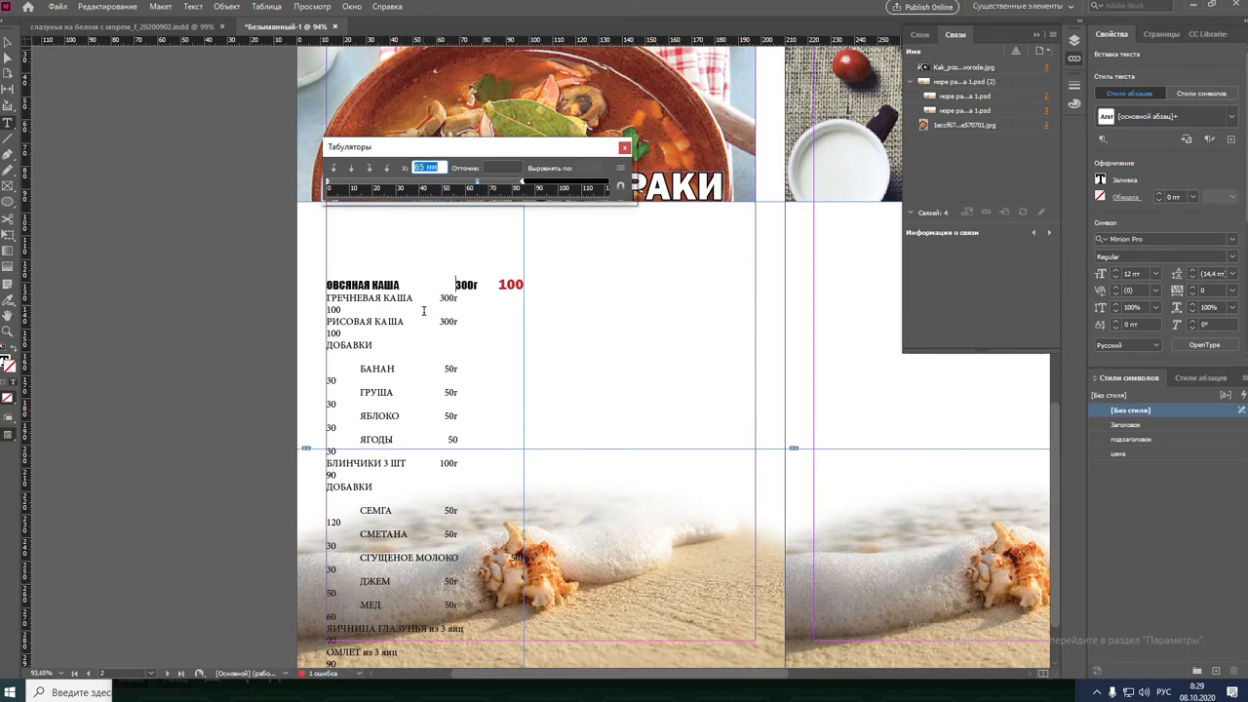
Apply the подзаголовок style to ГРЕЧНЕВАЯ КАША and its 300г weight, and reinsert the tab before the price
{"action": "left_click_drag", "start_coordinate": [328, 297], "coordinate": [524, 298]}
{"action": "left_click", "coordinate": [1134, 439]}
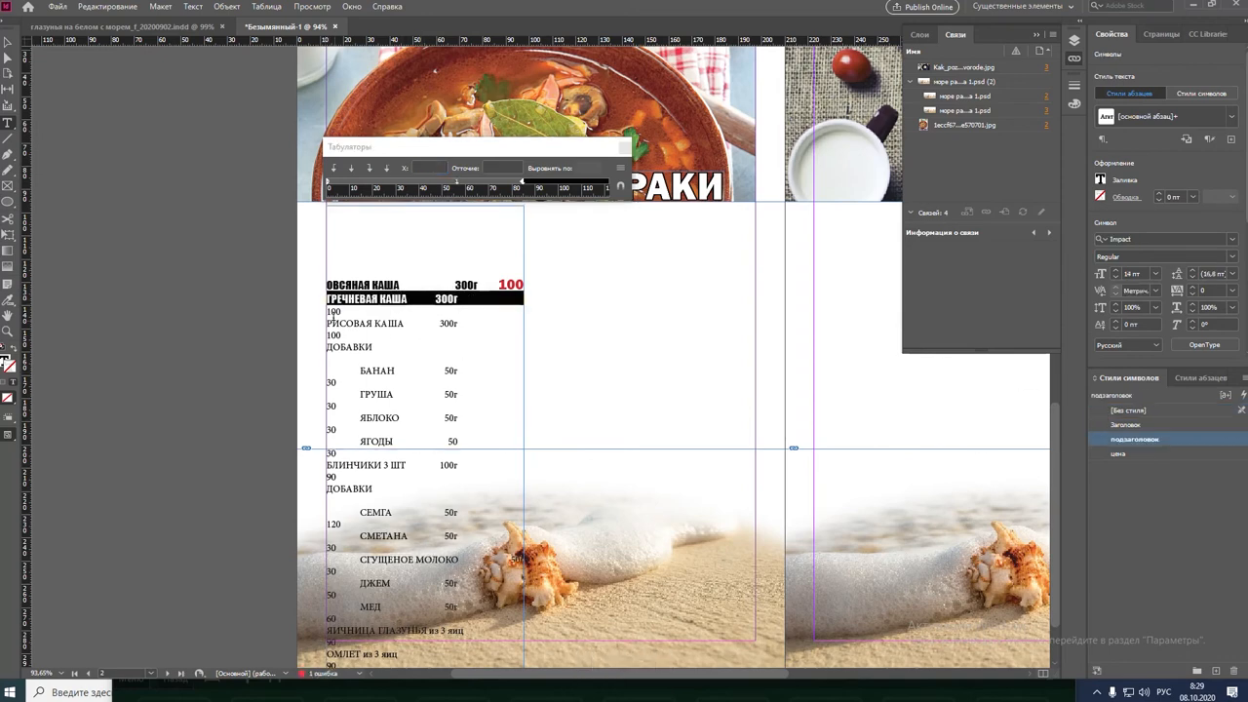
{"action": "left_click", "coordinate": [463, 299]}
{"action": "key", "text": "shift+Right"}
{"action": "key", "text": "Delete"}
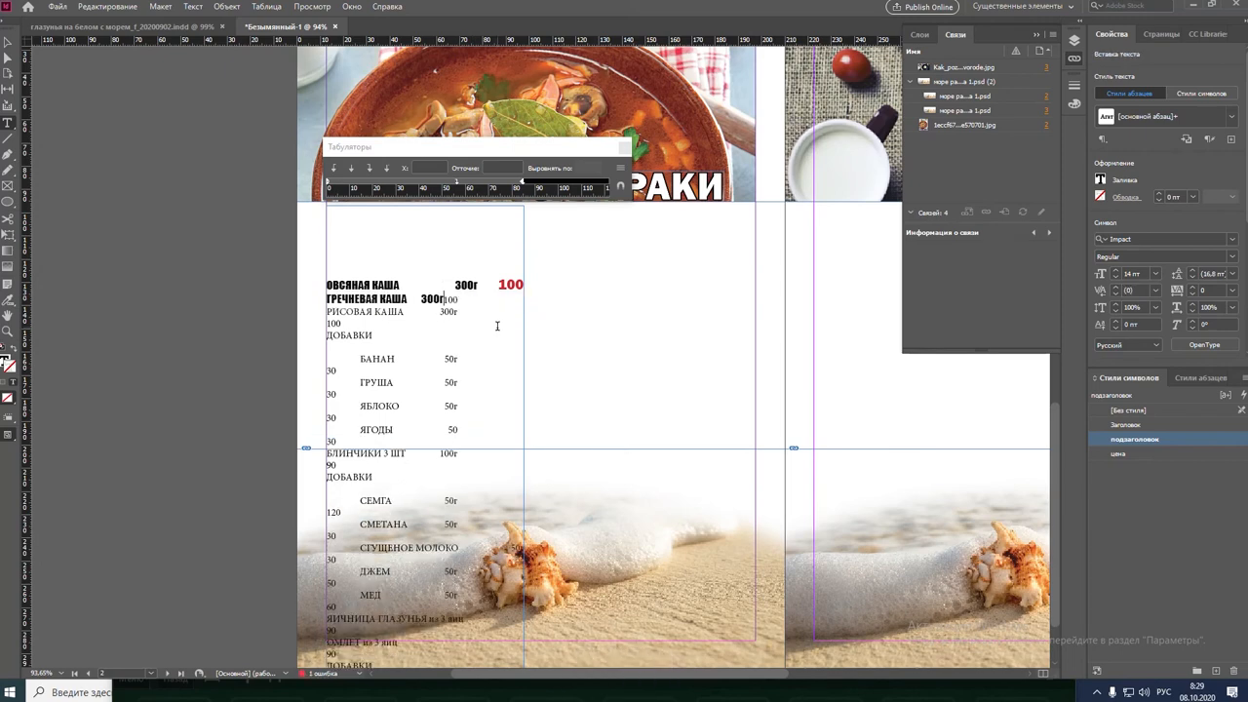
{"action": "key", "text": "Tab"}
{"action": "key", "text": "ctrl+z"}
{"action": "key", "text": "Tab"}
Set the weight tab stop of the ГРЕЧНЕВАЯ КАША line to 65 mm, replacing the earlier stop
{"action": "left_click", "coordinate": [383, 310], "text": "shift"}
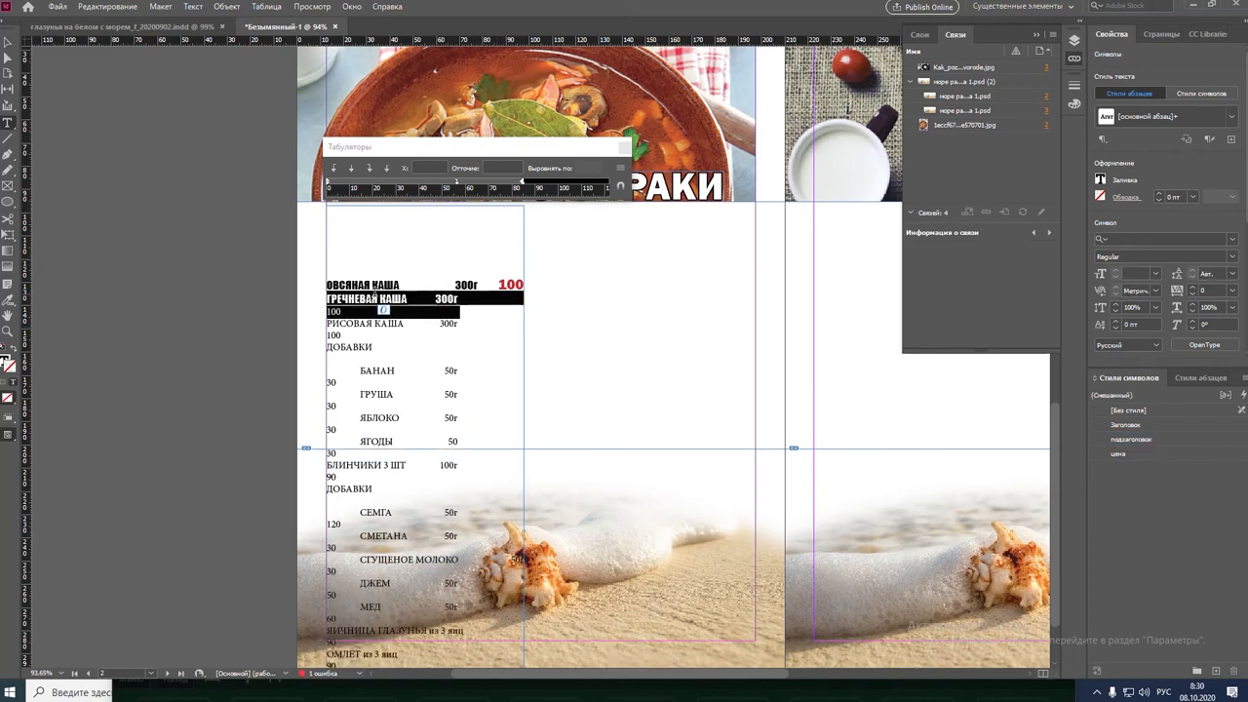
{"action": "left_click", "coordinate": [458, 183]}
{"action": "type", "text": "55 мм"}
{"action": "key", "text": "Return"}
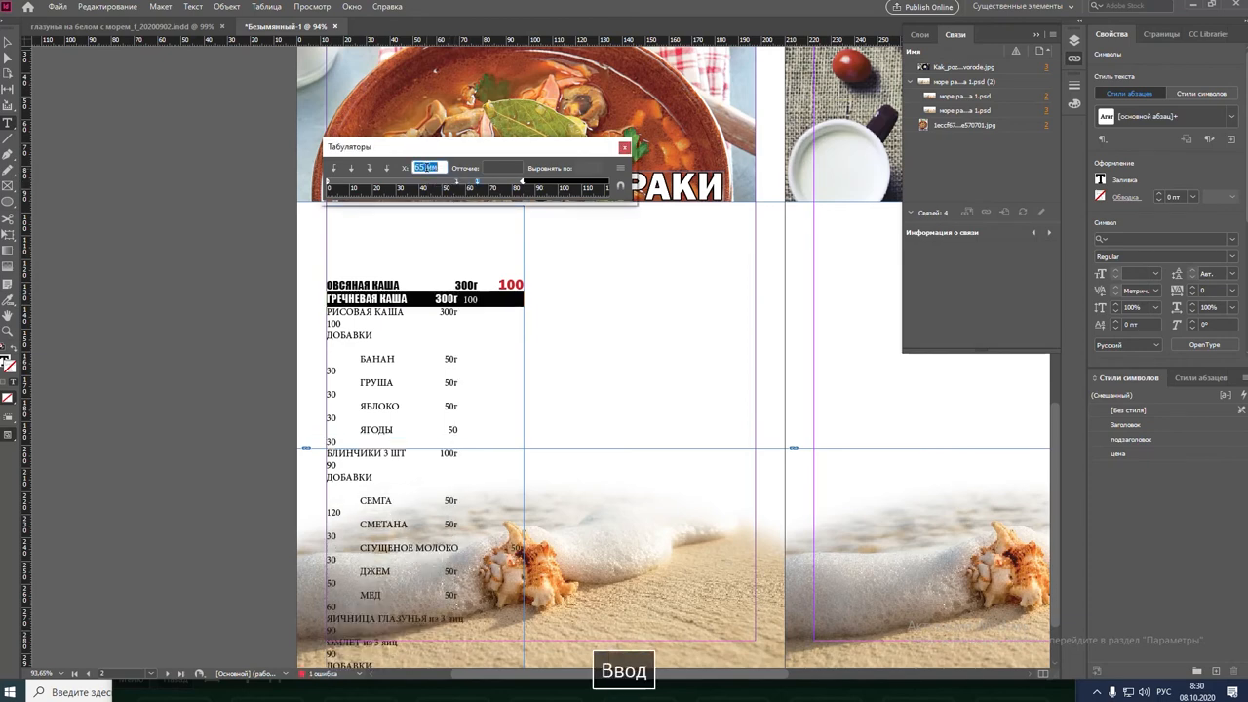
{"action": "left_click", "coordinate": [425, 167]}
{"action": "type", "text": "65"}
{"action": "key", "text": "Return"}
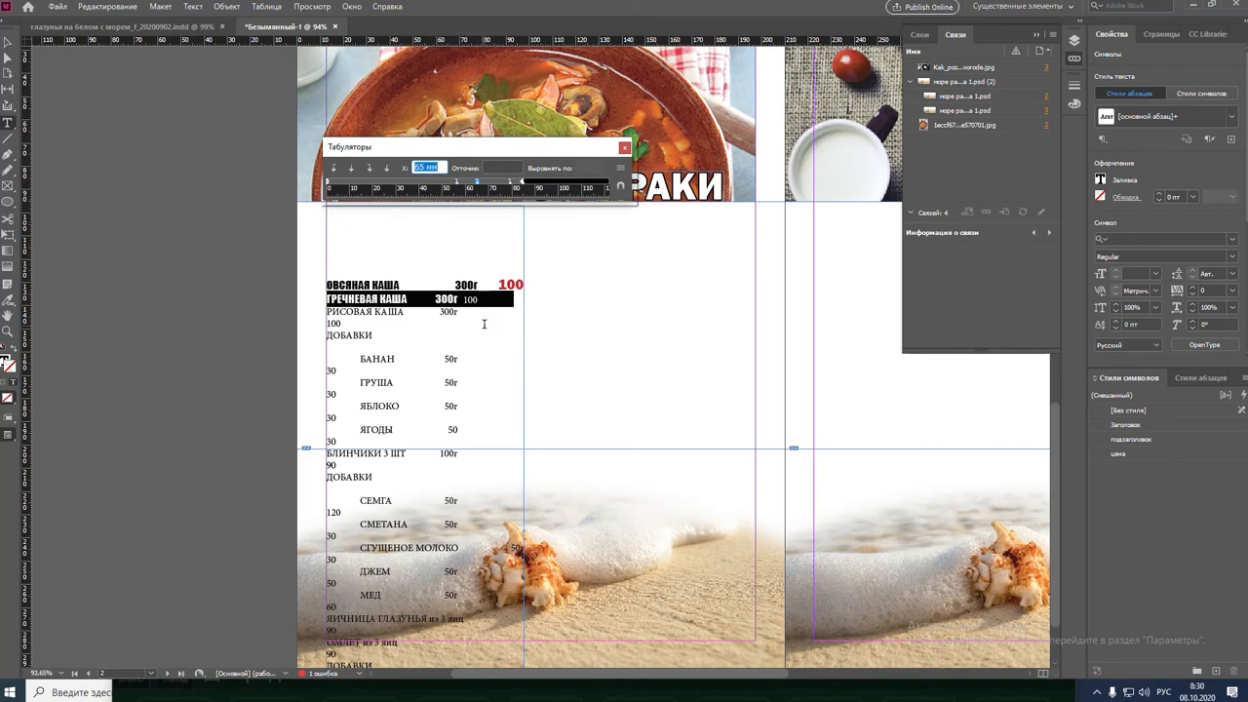
{"action": "type", "text": "65"}
{"action": "key", "text": "Return"}
Apply the цена style to the ГРЕЧНЕВАЯ КАША price and set its tab stop to 85 mm
{"action": "double_click", "coordinate": [503, 299]}
{"action": "left_click", "coordinate": [1119, 453]}
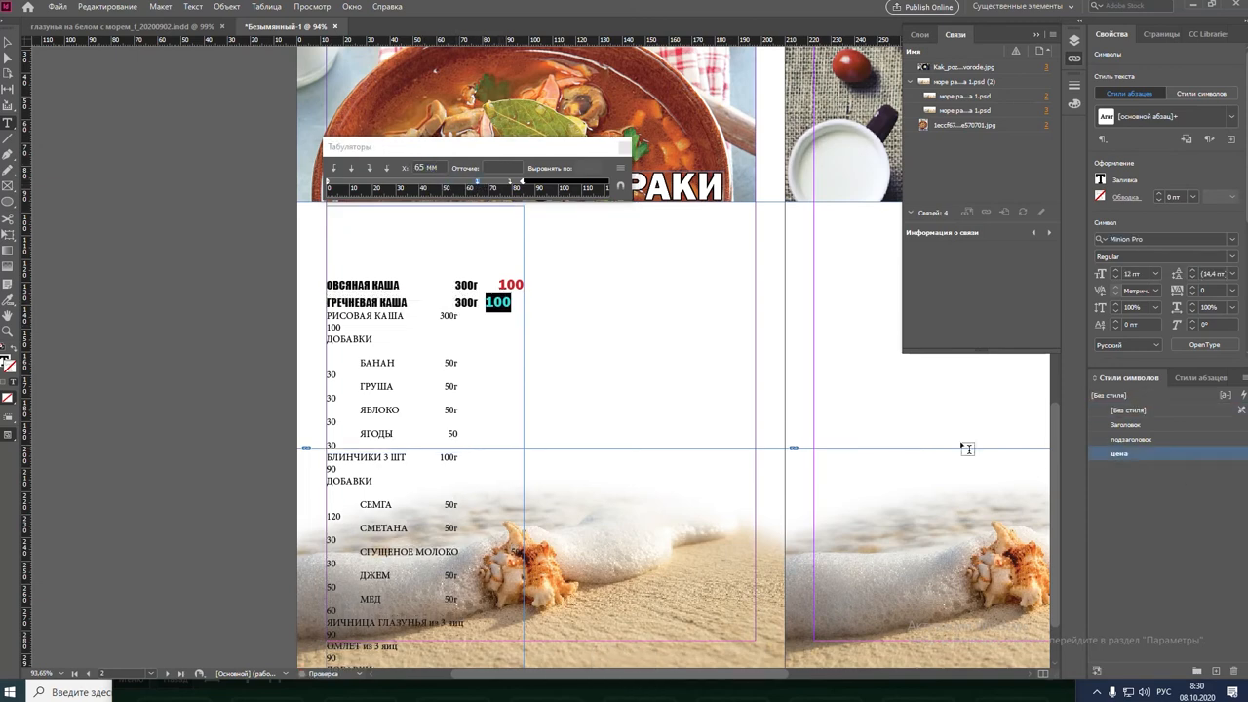
{"action": "double_click", "coordinate": [427, 166]}
{"action": "type", "text": "85"}
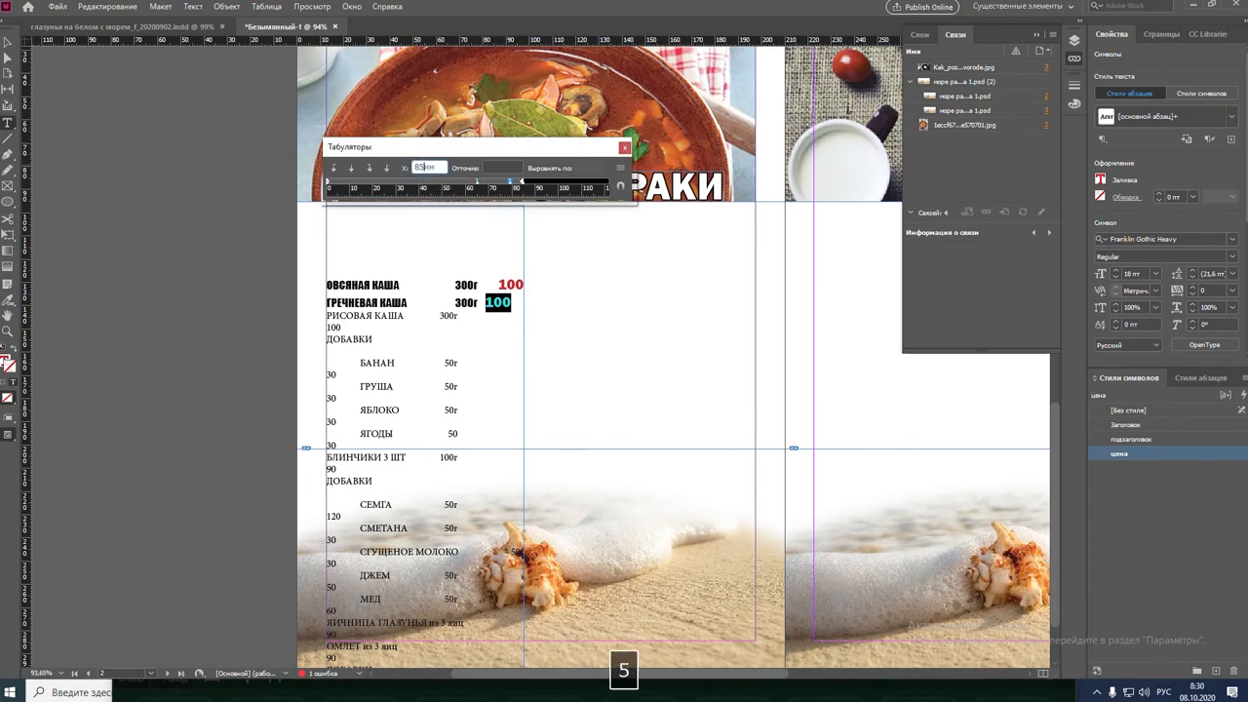
{"action": "key", "text": "Return"}
{"action": "key", "text": "Delete"}
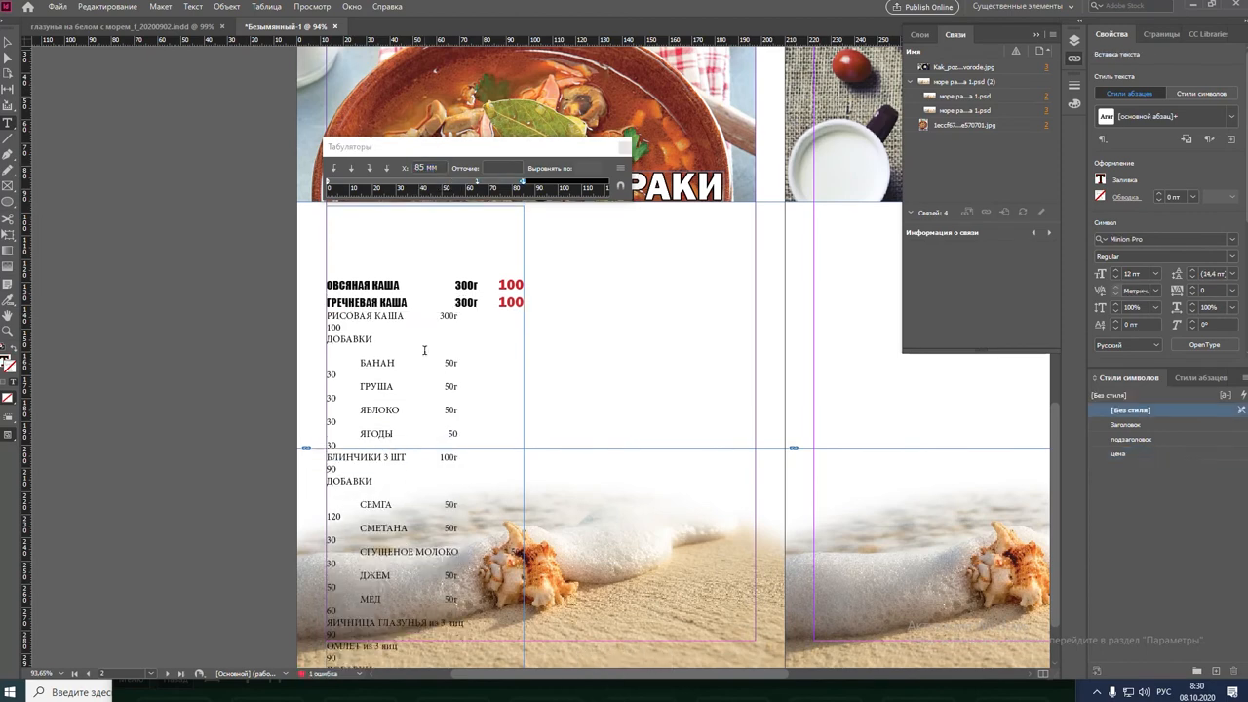
Shorten the menu text frame to about 105 mm high so that it ends above the beach photo
{"action": "left_click_drag", "start_coordinate": [409, 507], "coordinate": [449, 399]}
{"action": "key", "text": "ctrl+minus"}
{"action": "key", "text": "ctrl+minus"}
{"action": "key", "text": "ctrl+minus"}
{"action": "key", "text": "ctrl+minus"}
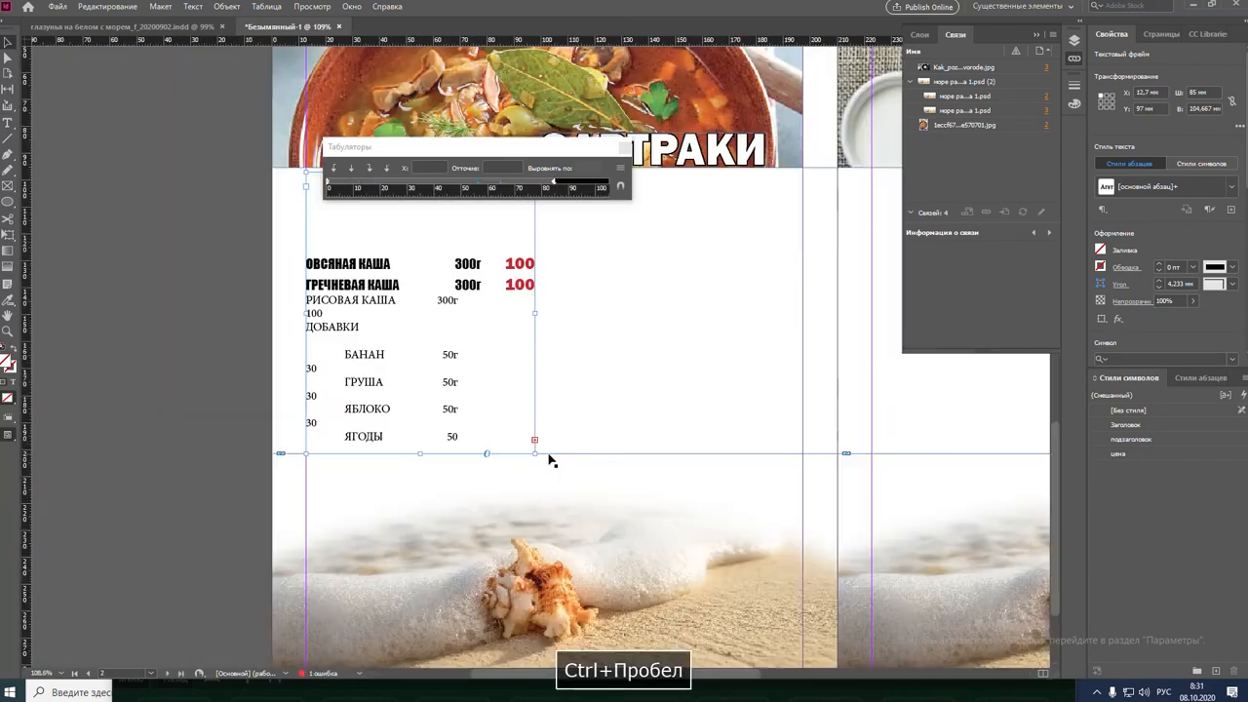
{"action": "left_click", "coordinate": [492, 442], "text": "ctrl"}
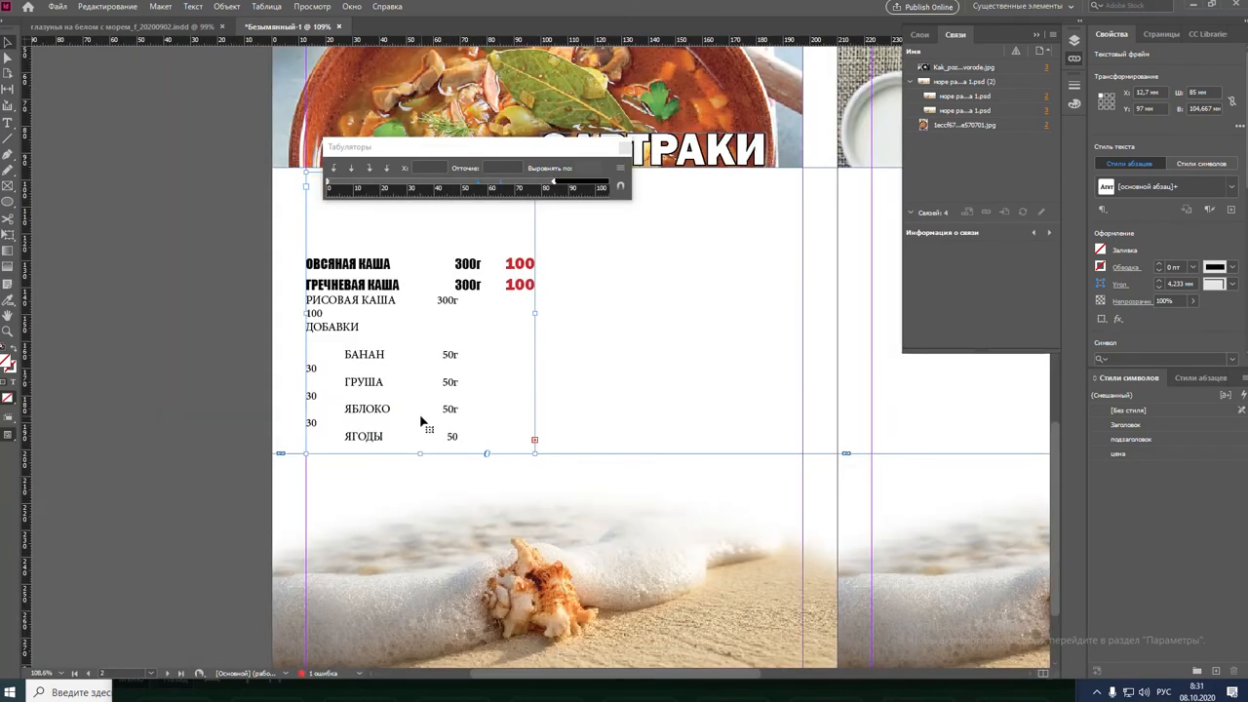
Apply the подзаголовок character style to all the text in the menu frame
{"action": "double_click", "coordinate": [312, 304]}
{"action": "key", "text": "ctrl+a"}
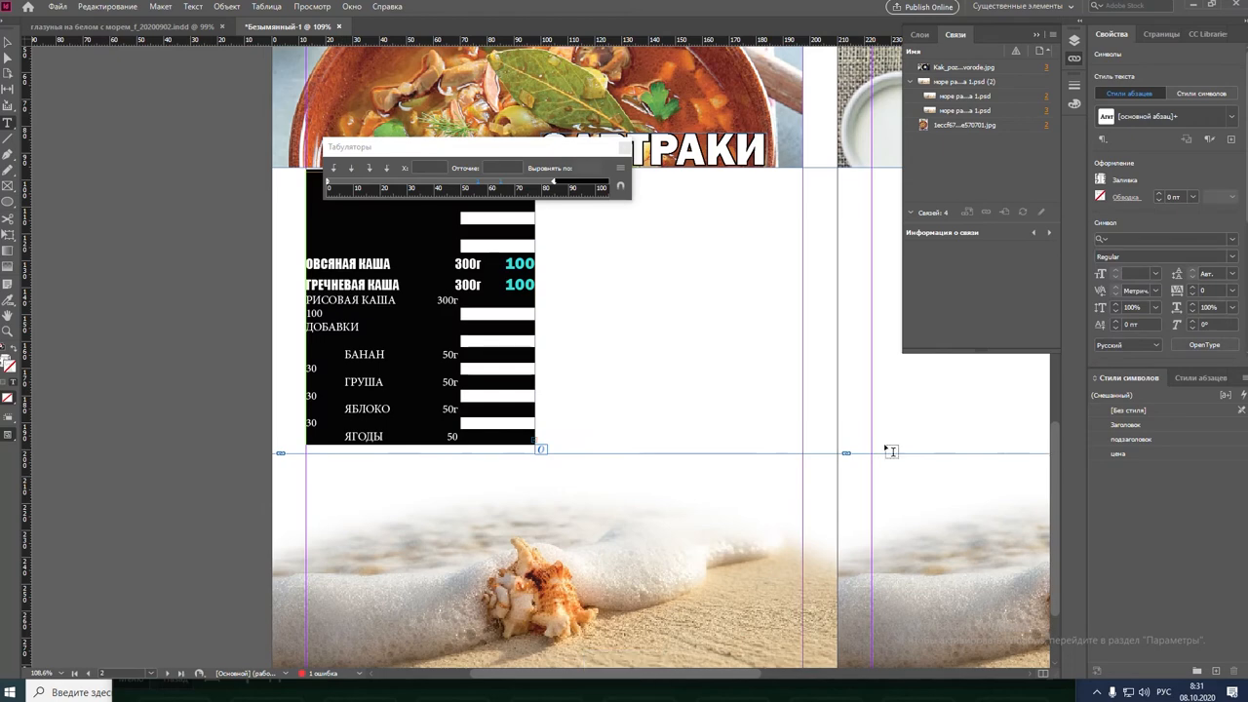
{"action": "left_click", "coordinate": [1140, 443]}
{"action": "left_click", "coordinate": [432, 375]}
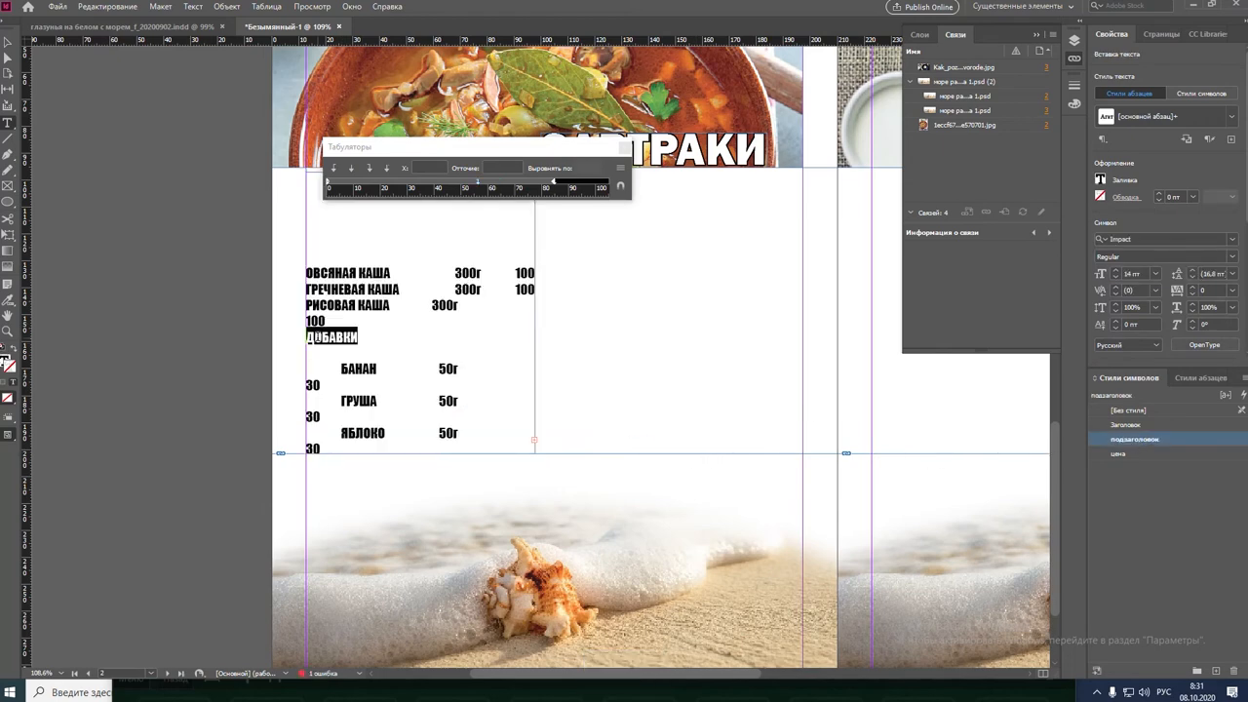
Cut the ДОБАВКИ line out of the menu text and remove the blank line and indent before БАНАН
{"action": "key", "text": "ctrl+x"}
{"action": "key", "text": "Delete"}
{"action": "key", "text": "Delete"}
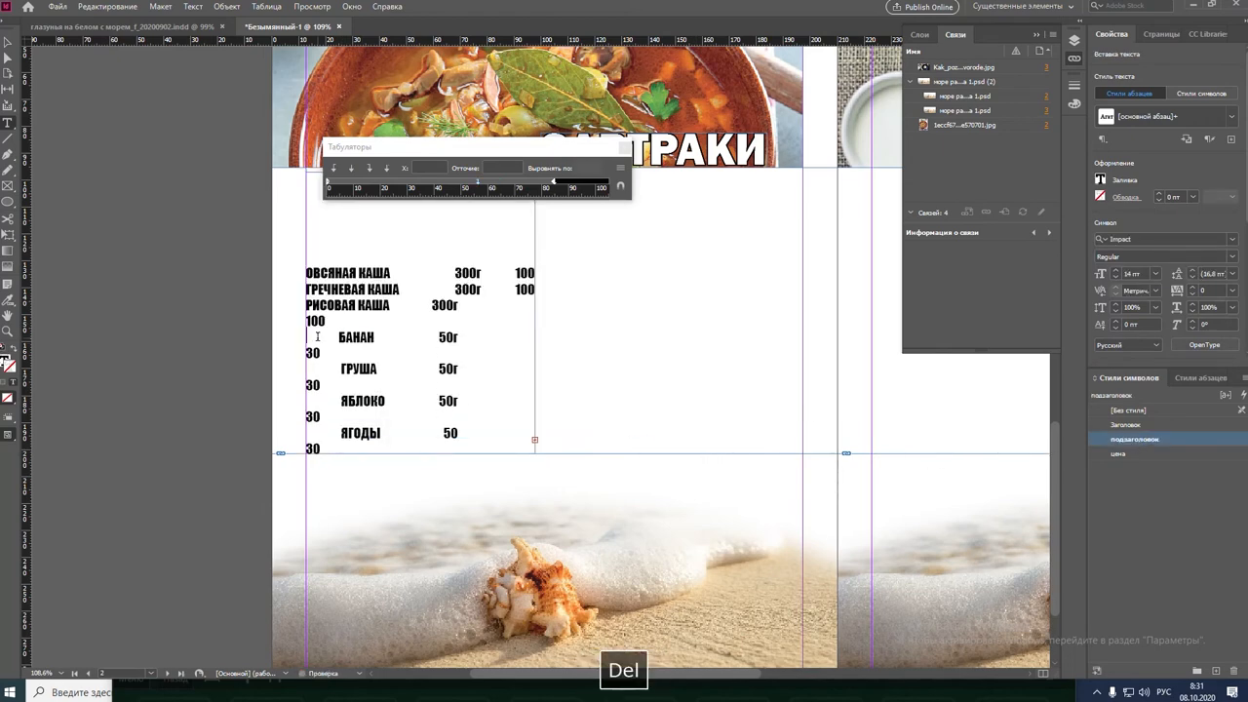
{"action": "key", "text": "Escape"}
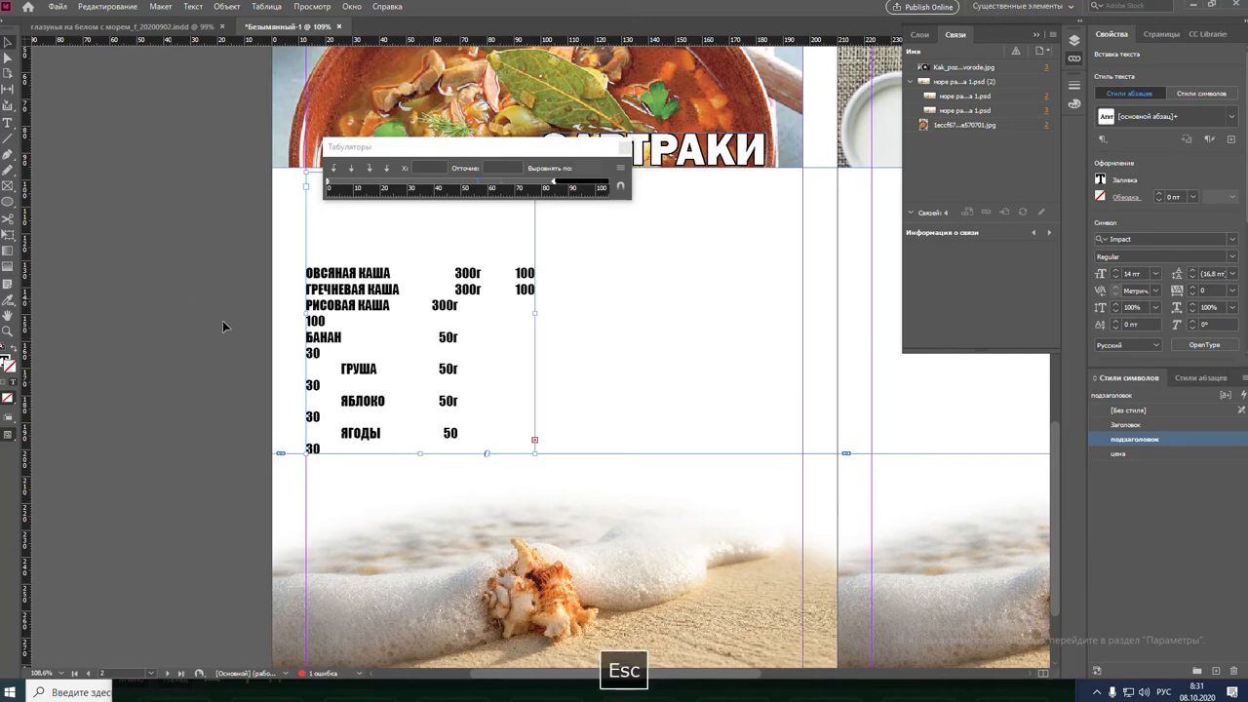
Place the cut word ДОБАВКИ in its own text frame beside the menu list
{"action": "key", "text": "t"}
{"action": "key", "text": "Escape"}
{"action": "left_click_drag", "start_coordinate": [630, 375], "coordinate": [632, 293]}
{"action": "double_click", "coordinate": [592, 293]}
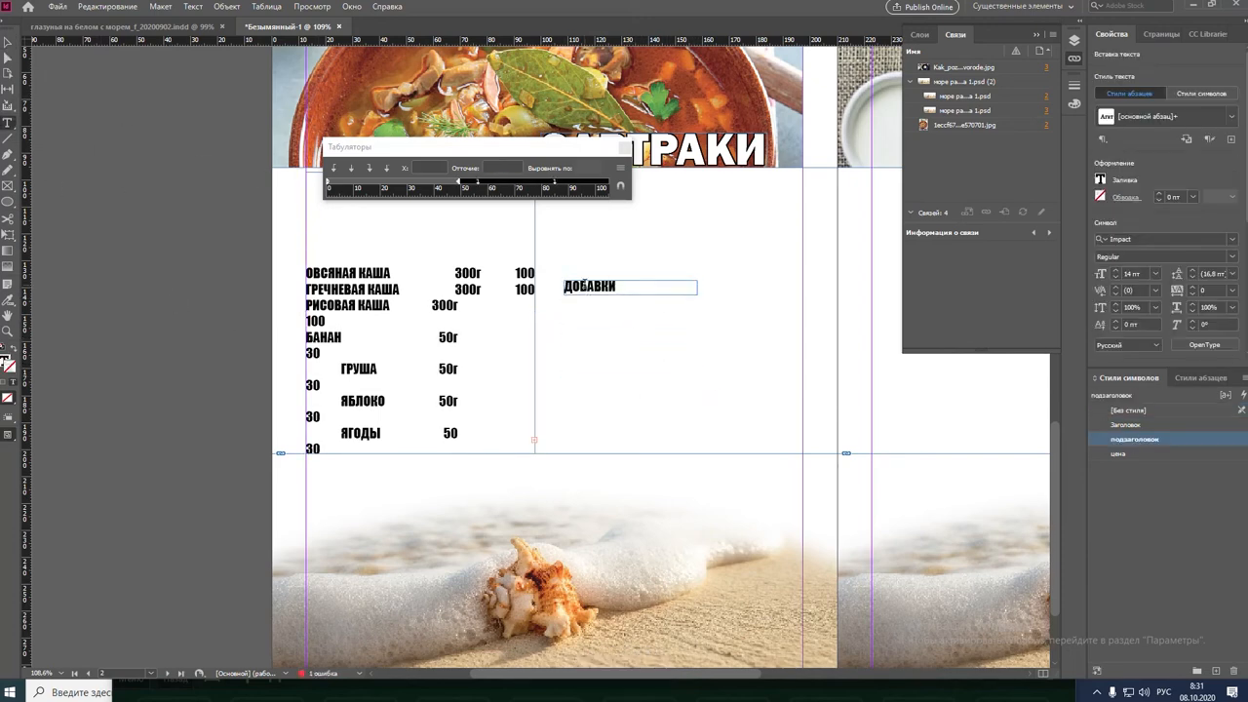
Create a character style named колонтитул from the ДОБАВКИ text, based on подзаголовок with a 24 pt size
{"action": "key", "text": "ctrl+a"}
{"action": "left_click", "coordinate": [1216, 671], "text": "alt"}
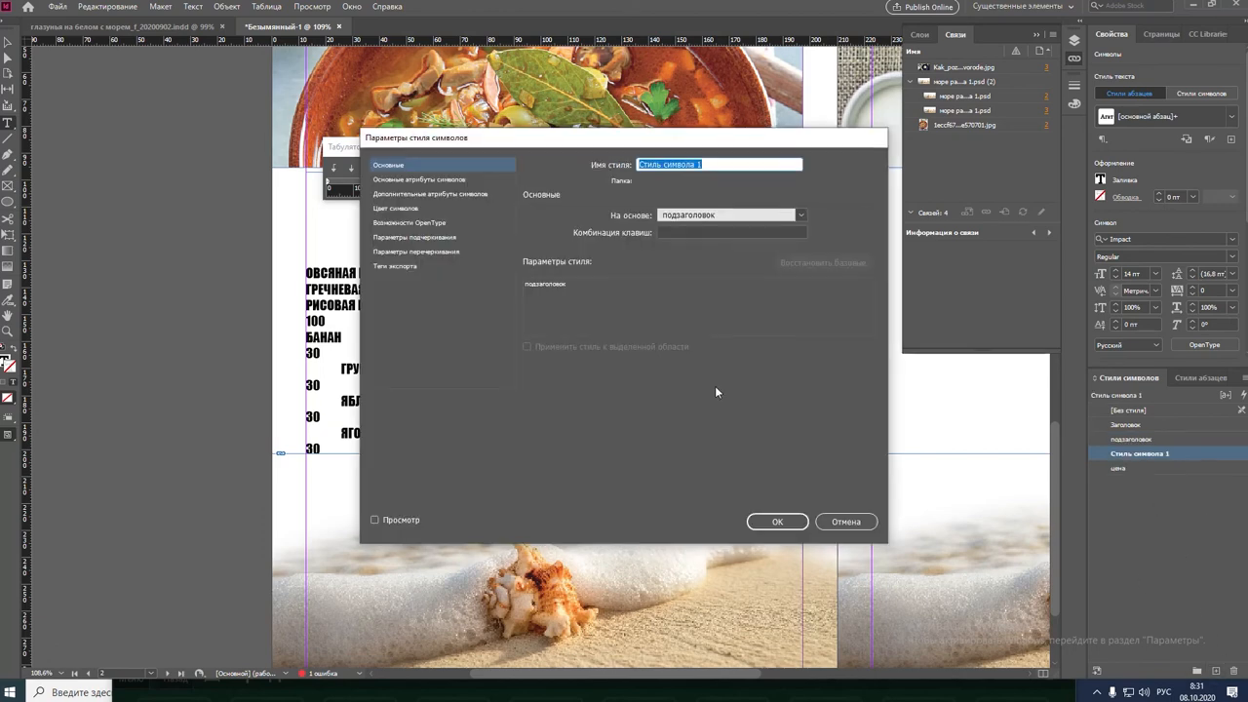
{"action": "type", "text": "колонтитул"}
{"action": "left_click", "coordinate": [439, 179]}
{"action": "left_click", "coordinate": [656, 255]}
{"action": "left_click", "coordinate": [629, 381]}
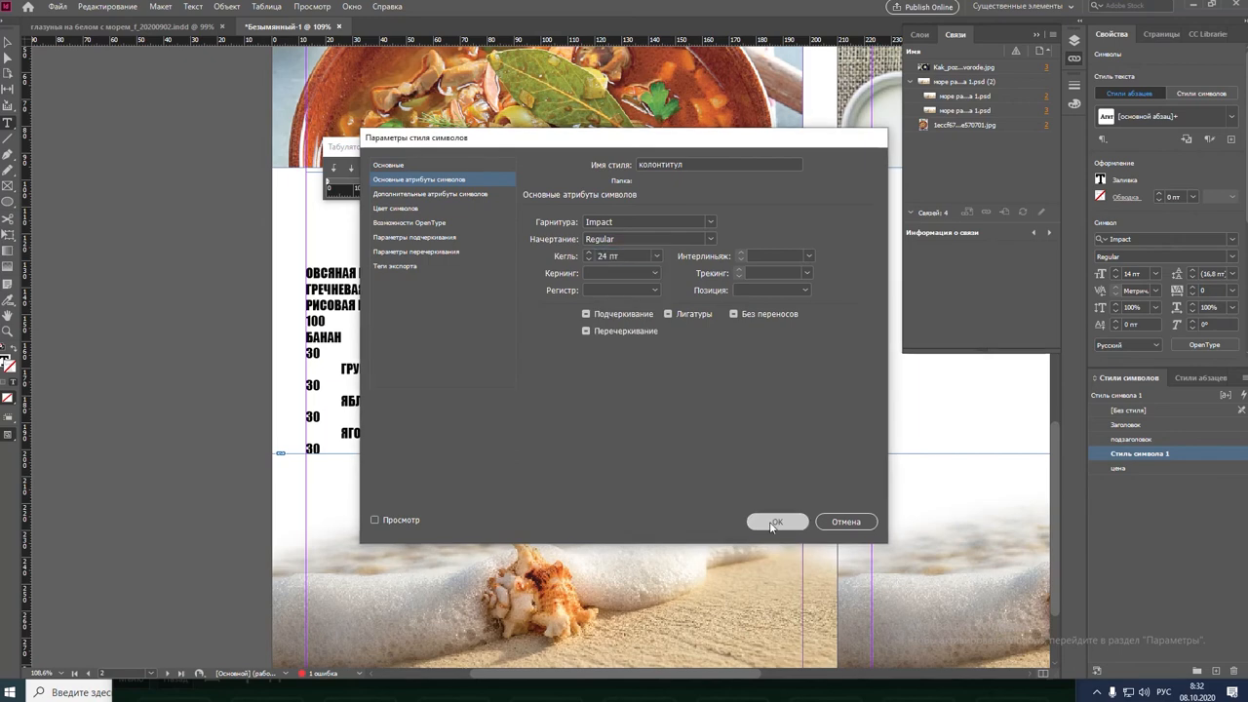
{"action": "left_click", "coordinate": [773, 522]}
Enlarge the ДОБАВКИ frame, turn it to read vertically upward, and place it in the margin beside the menu list
{"action": "left_click", "coordinate": [696, 290]}
{"action": "left_click_drag", "start_coordinate": [699, 295], "coordinate": [771, 354]}
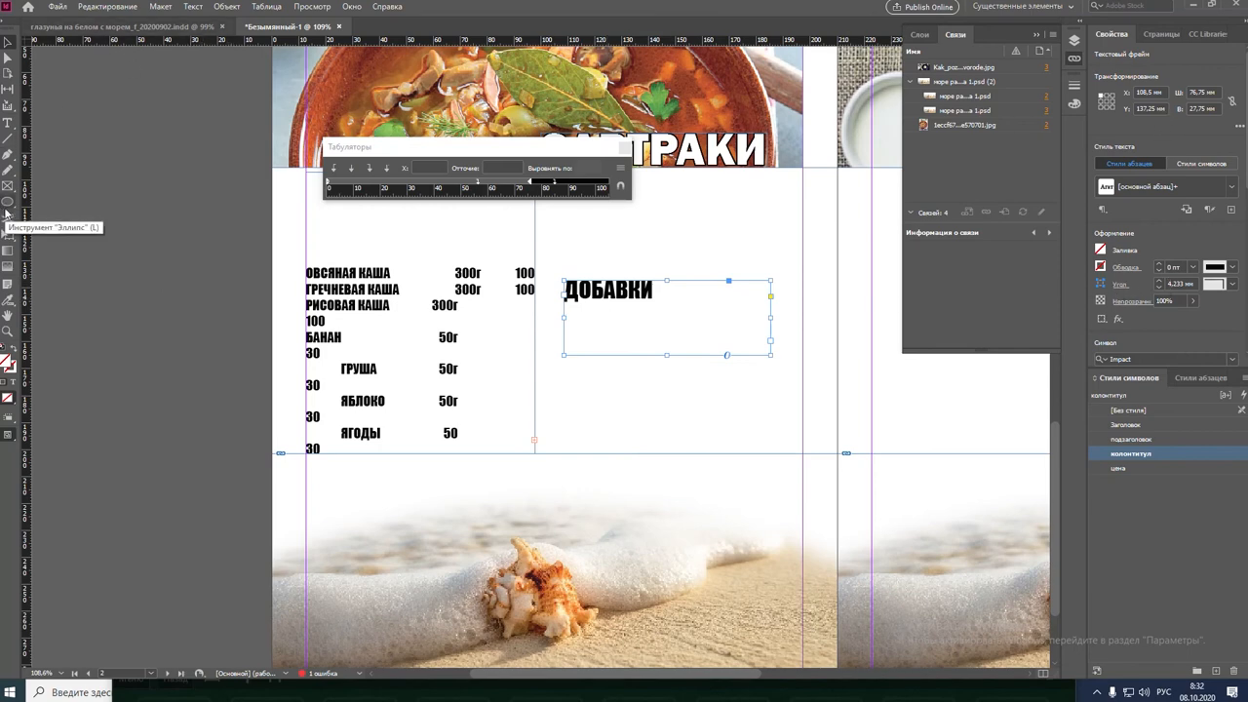
{"action": "left_click", "coordinate": [10, 239]}
{"action": "left_click_drag", "start_coordinate": [557, 272], "coordinate": [289, 229]}
{"action": "left_click", "coordinate": [624, 147]}
Delete the empty lines above ОВСЯНАЯ КАША in the menu text
{"action": "double_click", "coordinate": [292, 261]}
{"action": "key", "text": "ctrl+Up"}
{"action": "key", "text": "shift+Down"}
{"action": "key", "text": "shift+Down"}
{"action": "key", "text": "shift+Down"}
{"action": "key", "text": "shift+Down"}
{"action": "key", "text": "shift+Down"}
{"action": "key", "text": "Delete"}
Nudge the menu text frame and the vertical ДОБАВКИ frame down from the photo edge
{"action": "key", "text": "Escape"}
{"action": "key", "text": "shift+Down"}
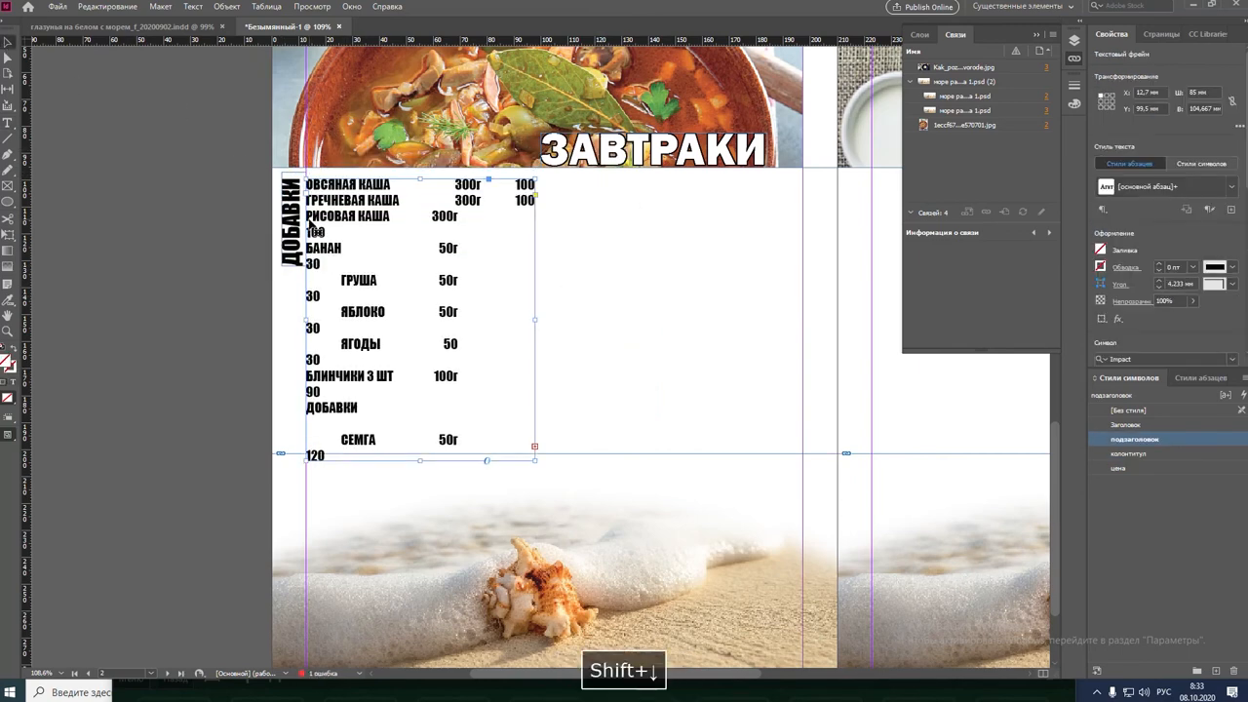
{"action": "left_click", "coordinate": [279, 182], "text": "shift"}
{"action": "key", "text": "shift+Down"}
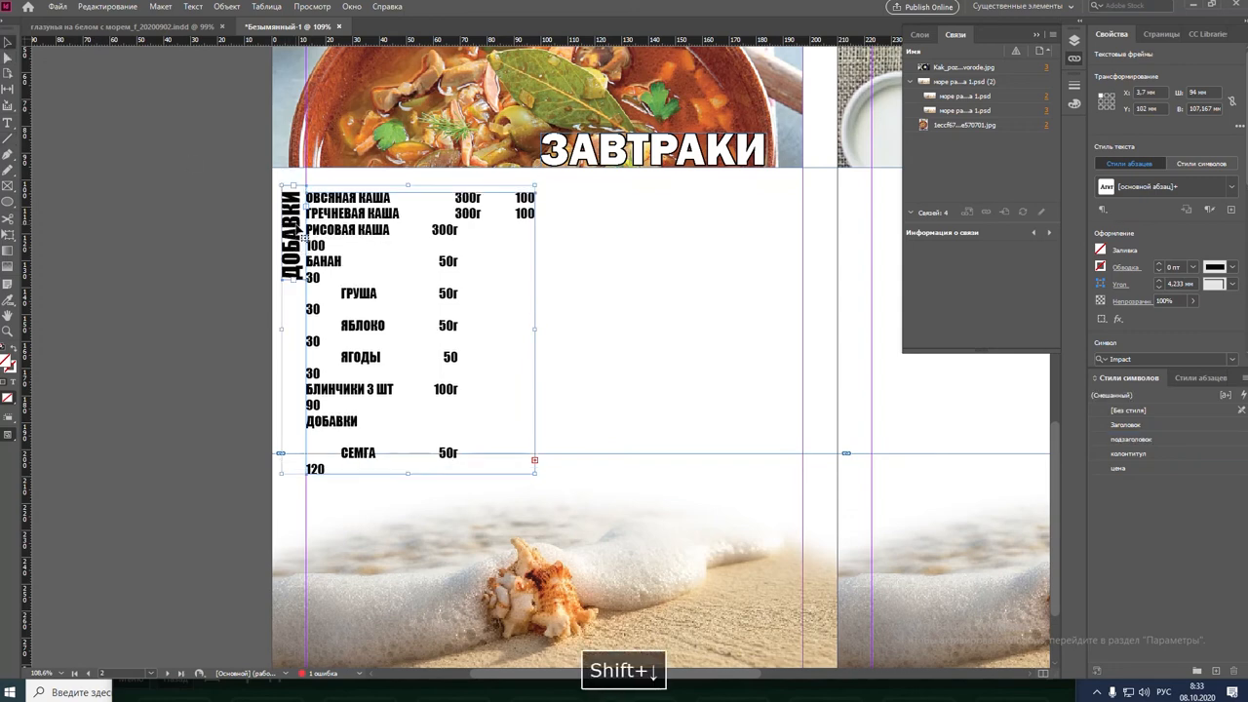
Draw a horizontal line about 198 mm long just below the soup photo and give it a 2 pt dotted stroke
{"action": "left_click_drag", "start_coordinate": [276, 180], "coordinate": [801, 199]}
{"action": "left_click", "coordinate": [349, 8]}
{"action": "left_click", "coordinate": [363, 153]}
{"action": "left_click", "coordinate": [999, 195]}
{"action": "left_click", "coordinate": [1014, 388]}
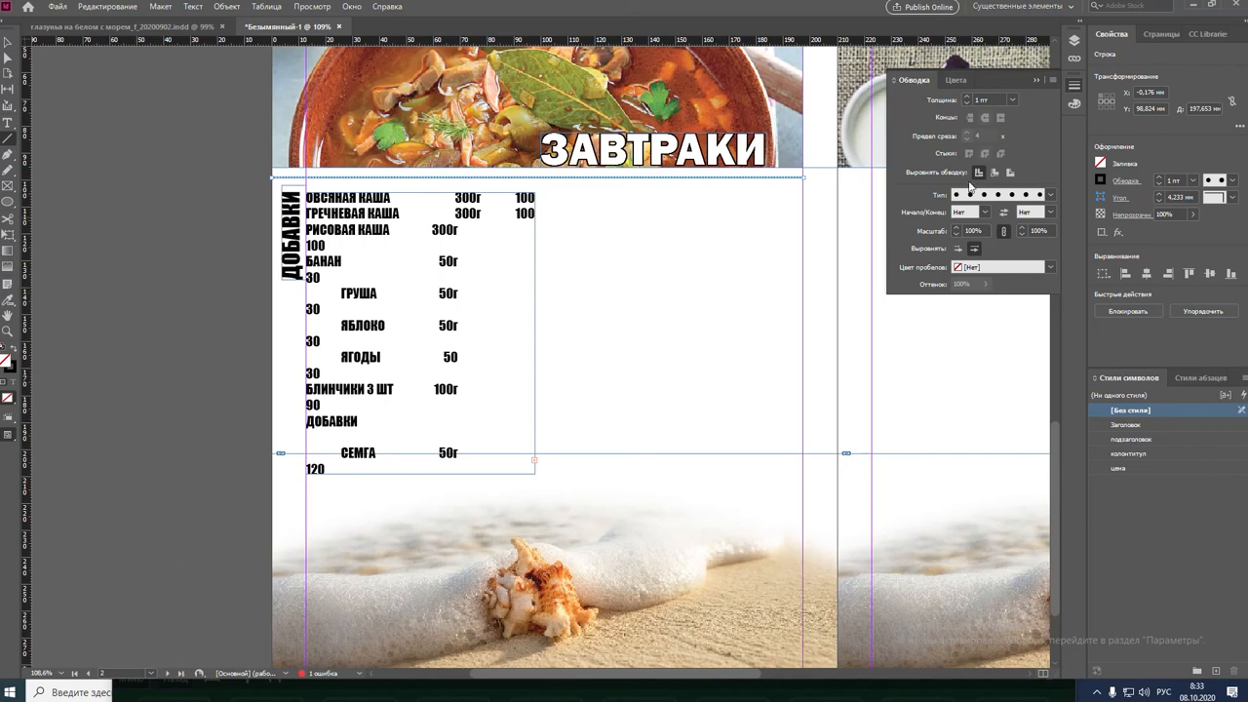
{"action": "left_click", "coordinate": [1012, 99]}
{"action": "left_click", "coordinate": [995, 187]}
Copy the dotted line to the facing page at X 222.7 mm, and copy both lines above the beach photos
{"action": "left_click_drag", "start_coordinate": [611, 274], "coordinate": [839, 337]}
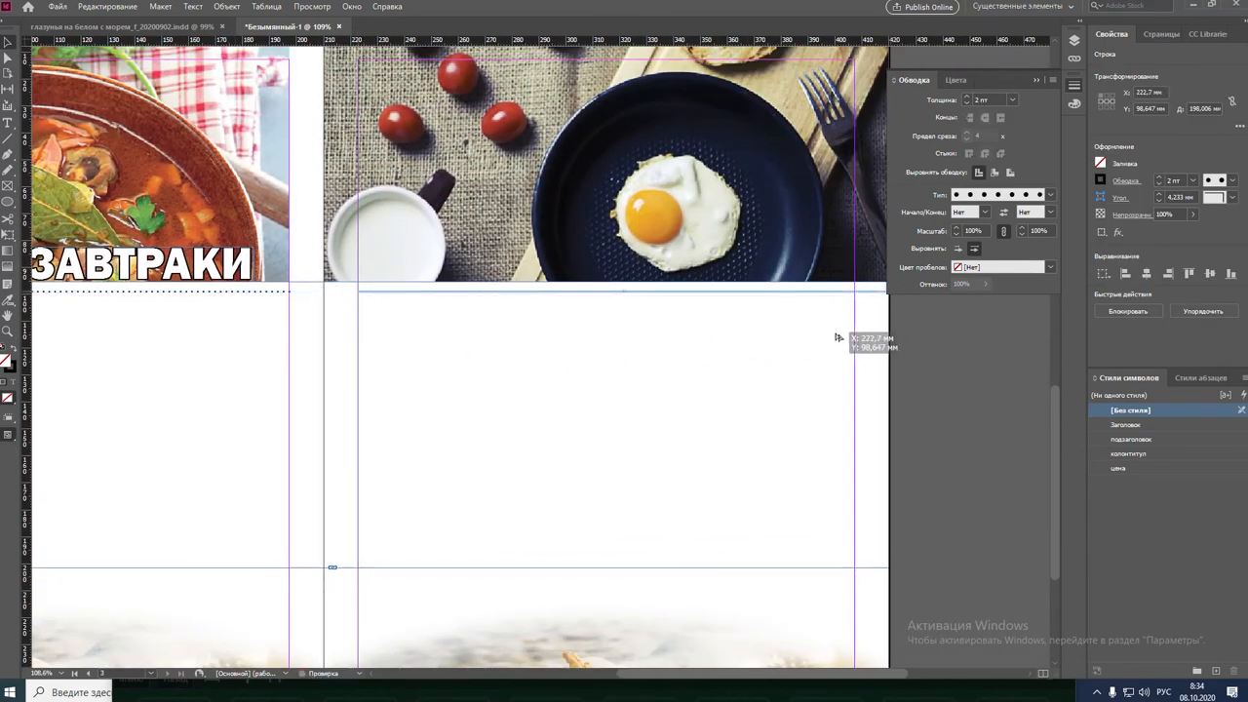
{"action": "left_click_drag", "start_coordinate": [565, 421], "coordinate": [799, 283]}
{"action": "left_click_drag", "start_coordinate": [651, 315], "coordinate": [459, 281]}
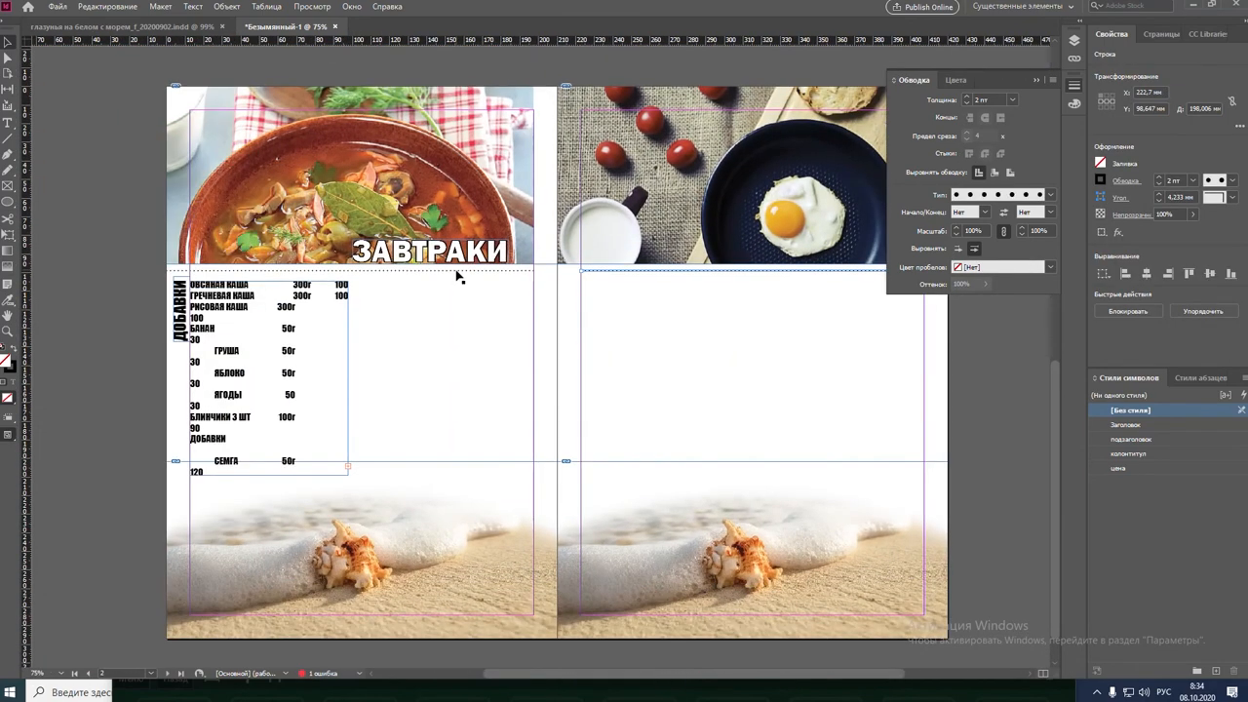
{"action": "left_click_drag", "start_coordinate": [454, 338], "coordinate": [459, 500]}
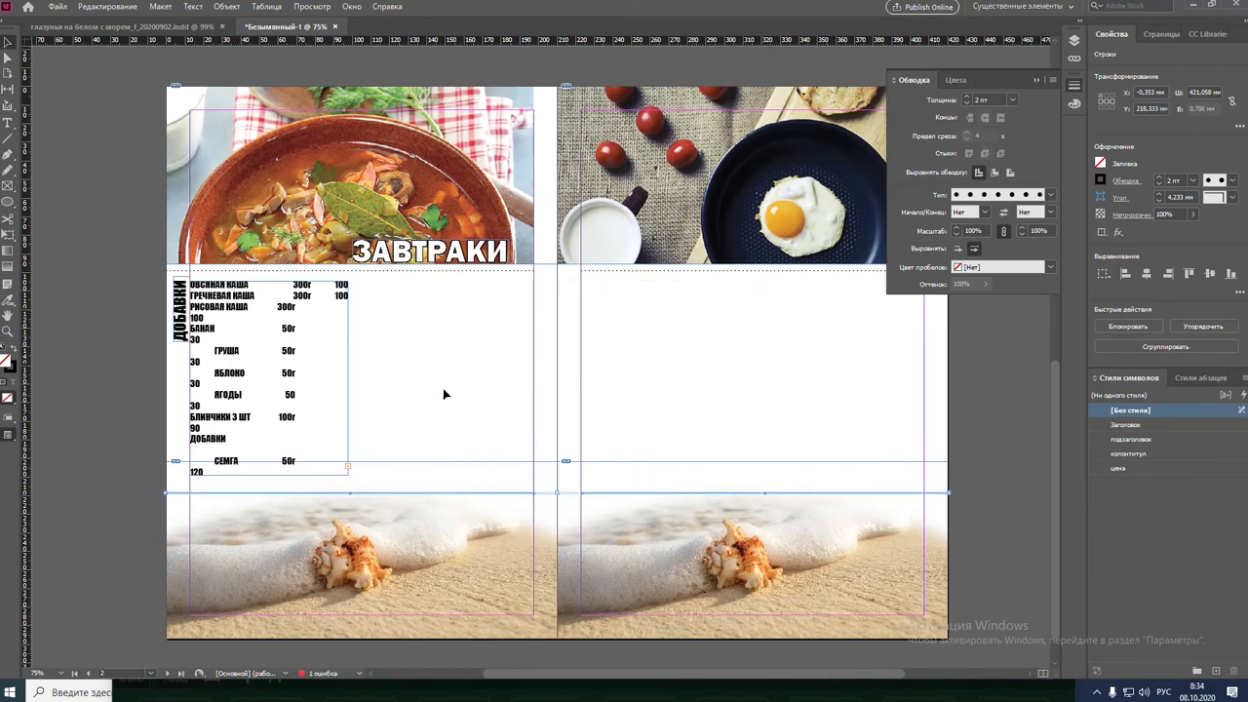
Shorten the menu frame to end above the beach picture and set the weight tab stop from РИСОВАЯ КАША to ДОБАВКИ at 65 mm
{"action": "left_click", "coordinate": [269, 475]}
{"action": "left_click_drag", "start_coordinate": [270, 475], "coordinate": [269, 454]}
{"action": "left_click_drag", "start_coordinate": [196, 318], "coordinate": [316, 440]}
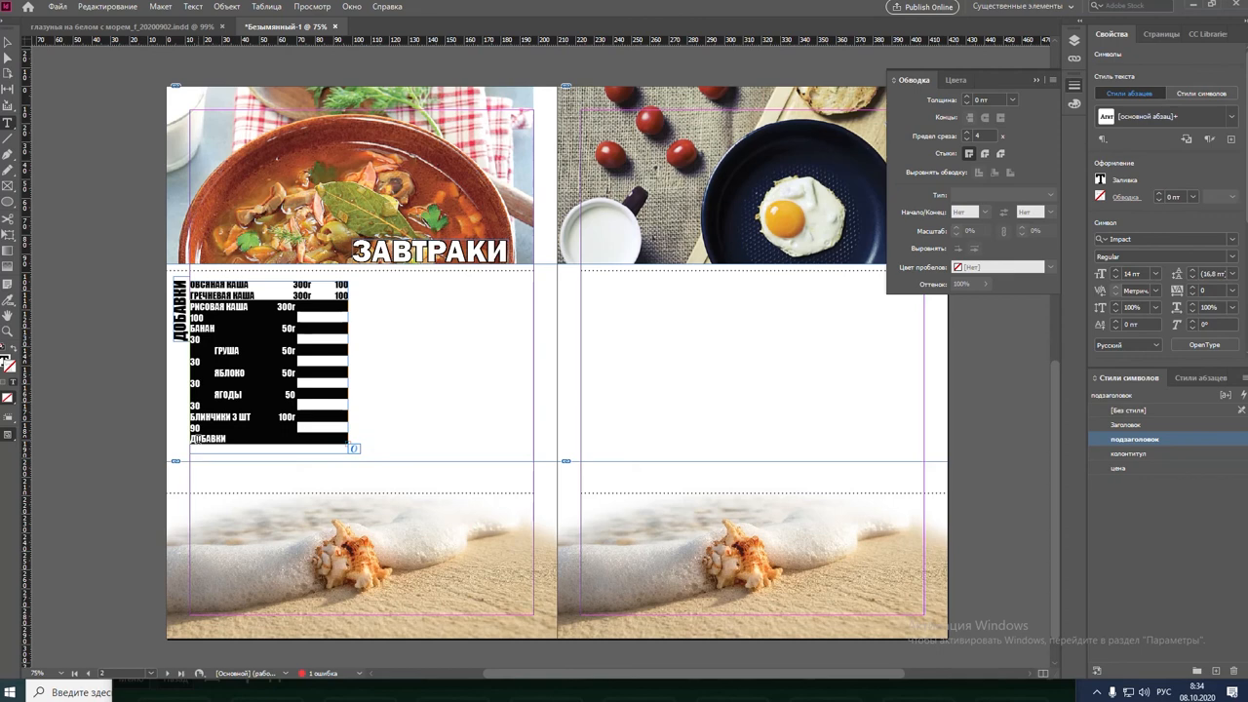
{"action": "key", "text": "ctrl+shift+t"}
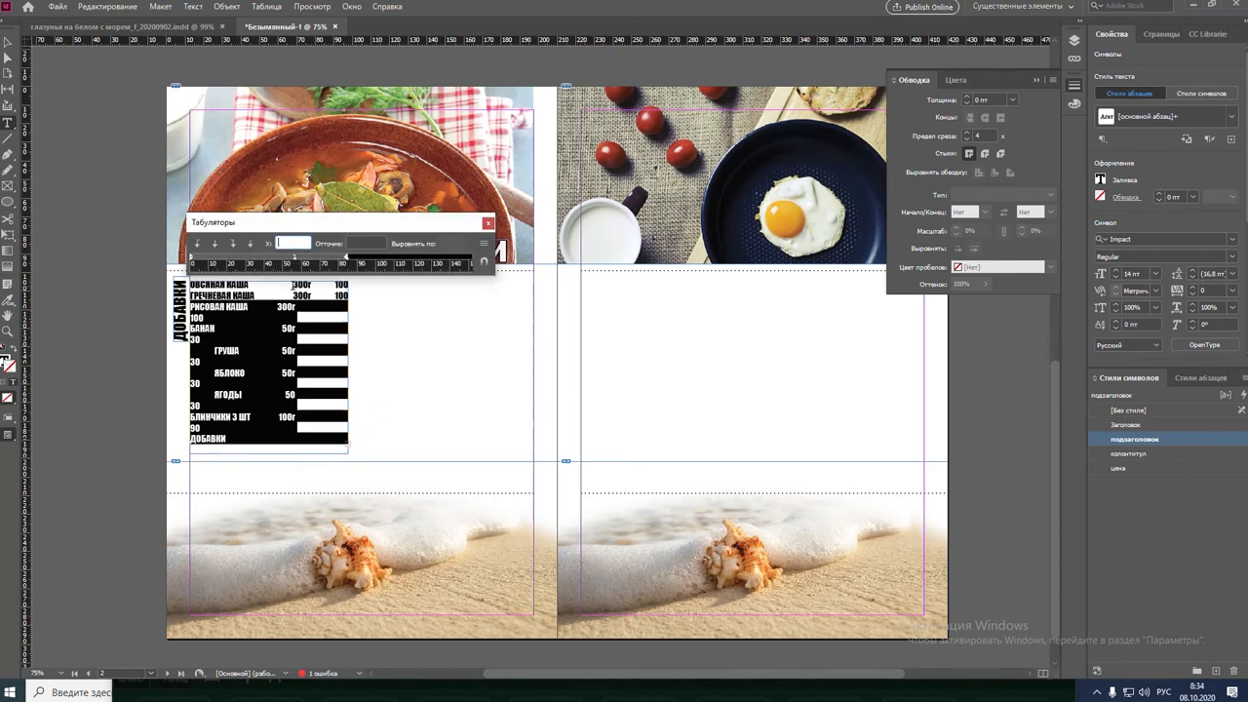
{"action": "left_click", "coordinate": [297, 258]}
{"action": "type", "text": "65"}
{"action": "key", "text": "Return"}
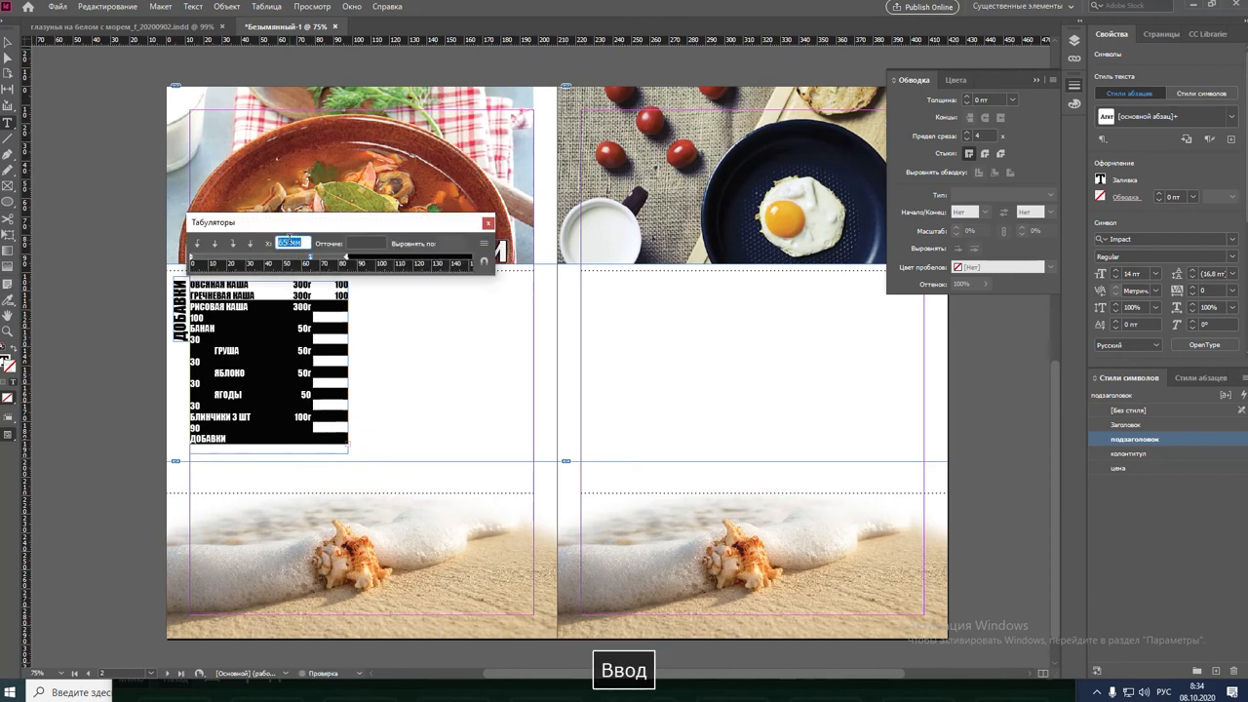
Set the price tab stop of the selected menu lines to 85 mm
{"action": "left_click", "coordinate": [376, 258]}
{"action": "double_click", "coordinate": [292, 243]}
{"action": "type", "text": "85"}
{"action": "key", "text": "Return"}
Bring the РИСОВАЯ КАША price up onto its dish line, aligned at the price tab stop
{"action": "left_click", "coordinate": [247, 306]}
{"action": "key", "text": "shift+Right"}
{"action": "key", "text": "ctrl+Left"}
{"action": "key", "text": "Tab"}
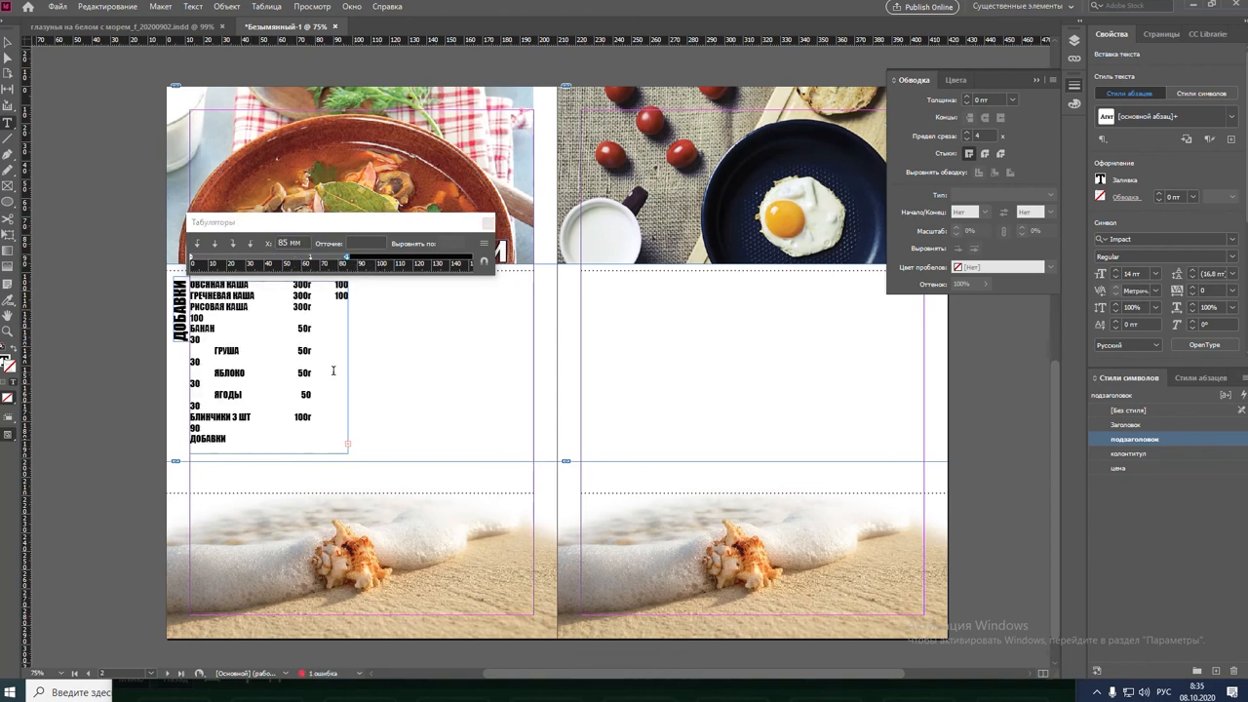
{"action": "key", "text": "shift+Right"}
{"action": "key", "text": "Delete"}
{"action": "key", "text": "Return"}
{"action": "key", "text": "Up"}
{"action": "key", "text": "shift+Left"}
{"action": "key", "text": "Tab"}
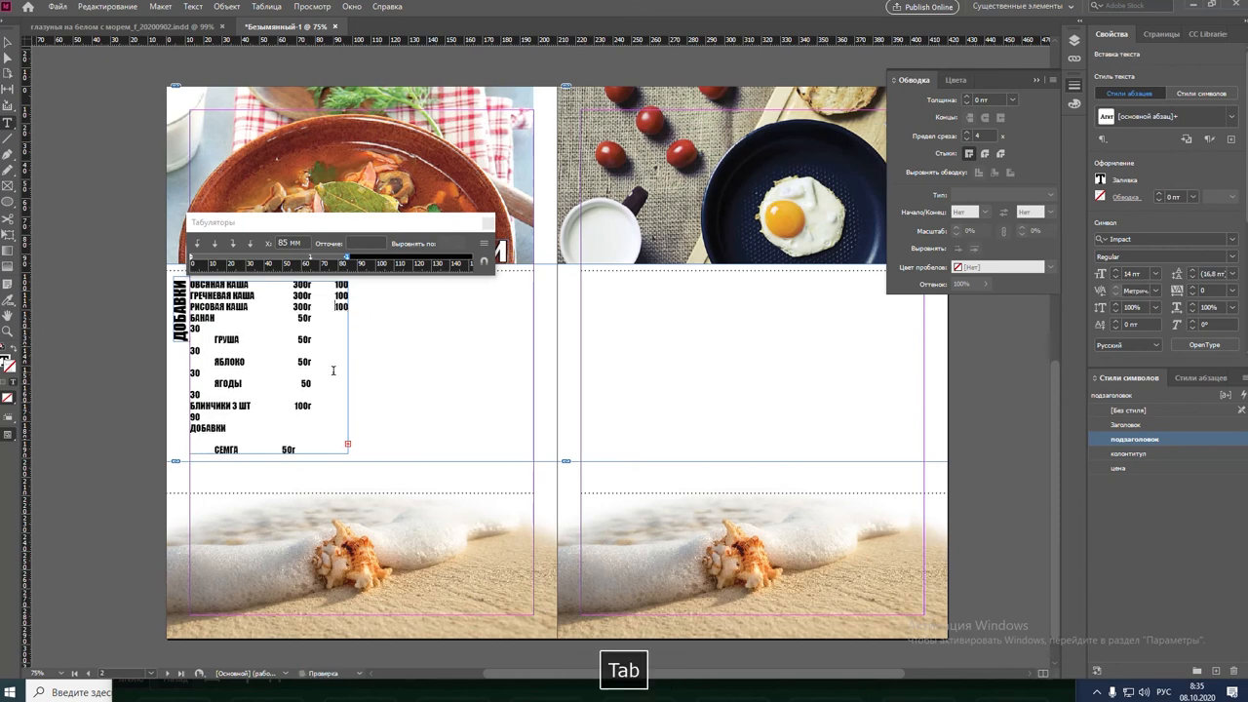
Bring the БАНАН price up onto its line at the price tab stop
{"action": "key", "text": "Tab"}
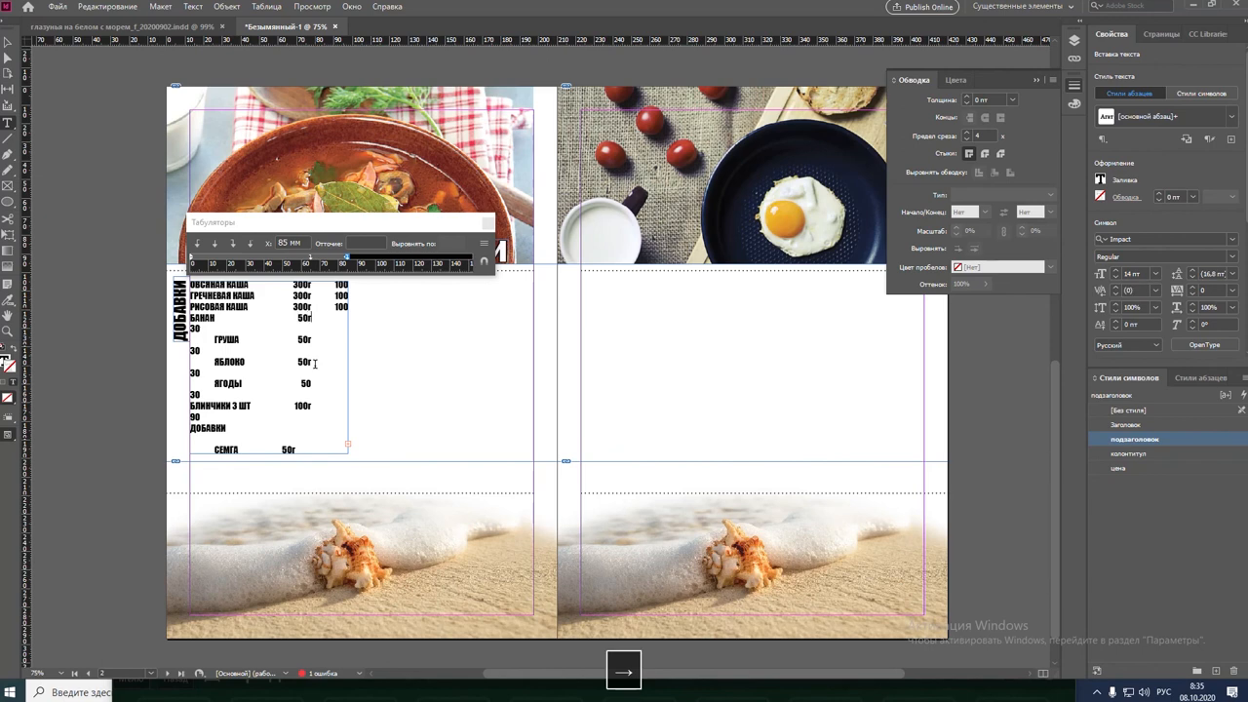
{"action": "key", "text": "shift+Right"}
{"action": "key", "text": "Tab"}
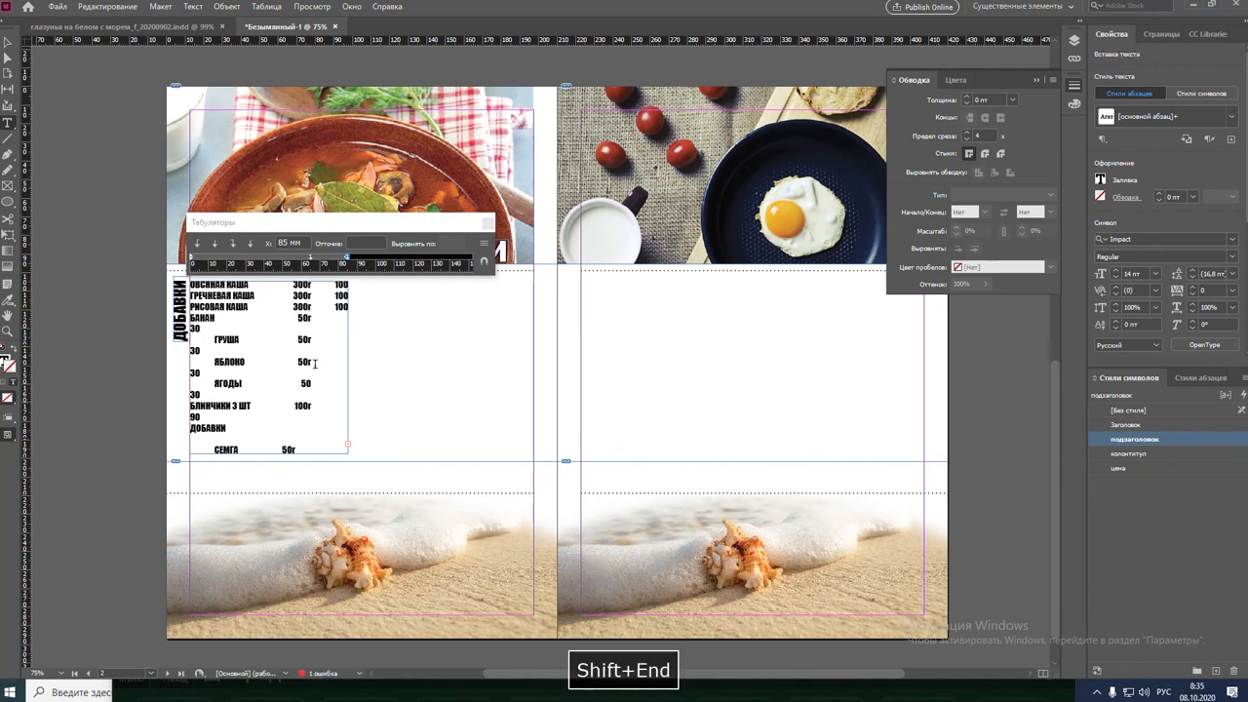
{"action": "key", "text": "Delete"}
{"action": "key", "text": "Delete"}
{"action": "key", "text": "Tab"}
Remove the indent before ГРУША and align its price on the same line at the price tab stop
{"action": "key", "text": "Down"}
{"action": "key", "text": "Delete"}
{"action": "key", "text": "shift+Left"}
{"action": "key", "text": "ctrl+Left"}
{"action": "key", "text": "Delete"}
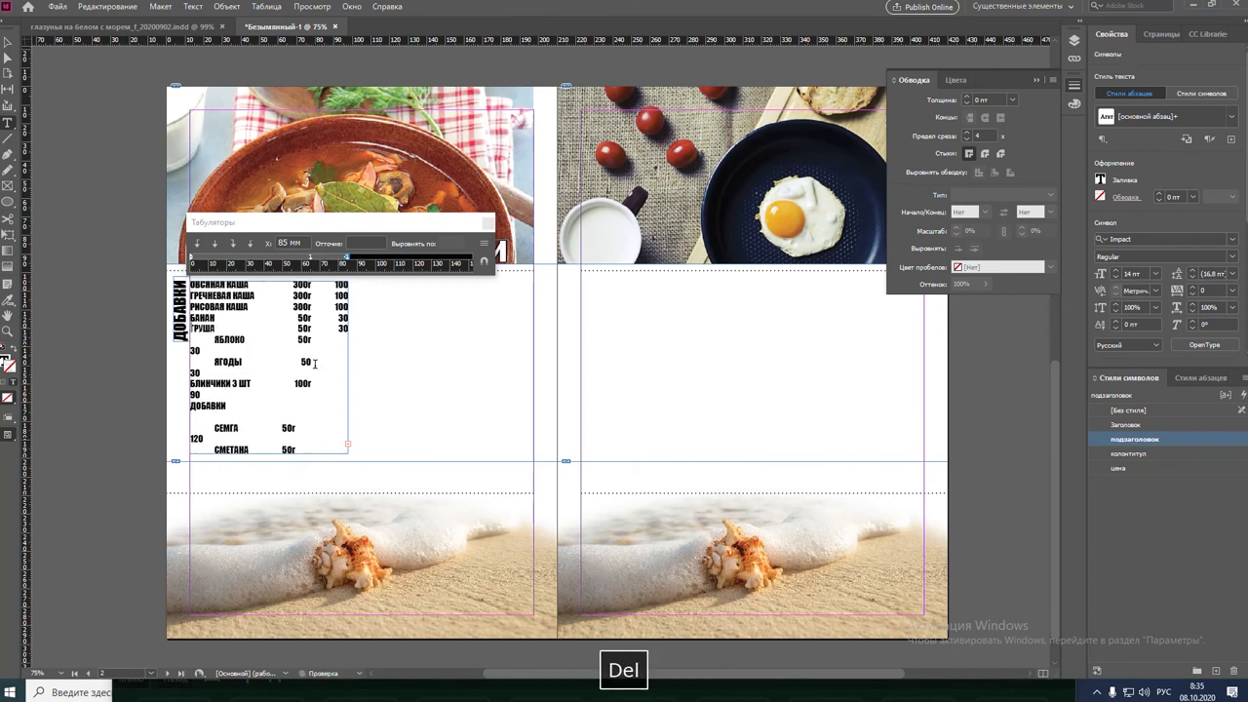
Remove the indent before ЯБЛОКО and align its price on the same line at the price tab stop
{"action": "key", "text": "shift+Left"}
{"action": "key", "text": "Tab"}
{"action": "key", "text": "ctrl+Right"}
{"action": "key", "text": "shift+Right"}
{"action": "key", "text": "Right"}
{"action": "key", "text": "Delete"}
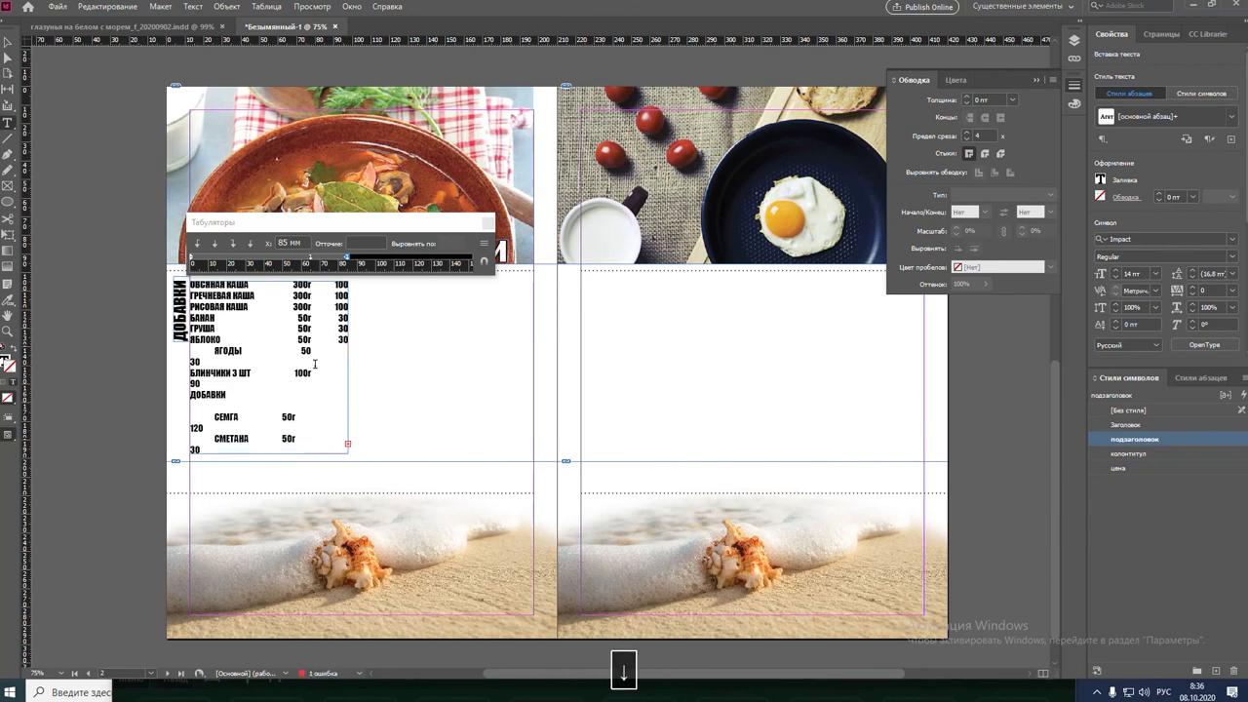
Remove the indent before ЯГОДЫ and align its price on the same line at the price tab stop
{"action": "key", "text": "ctrl+shift+Left"}
{"action": "key", "text": "Tab"}
{"action": "key", "text": "ctrl+shift+Right"}
{"action": "key", "text": "Down"}
{"action": "key", "text": "Delete"}
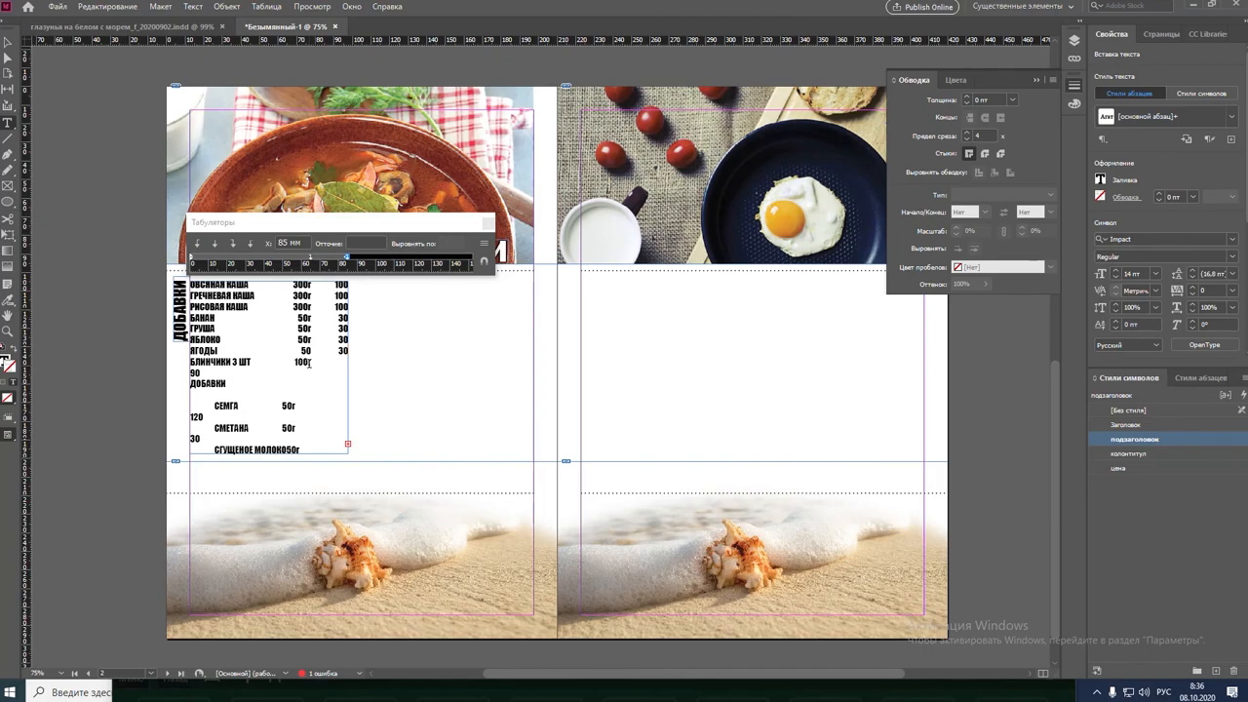